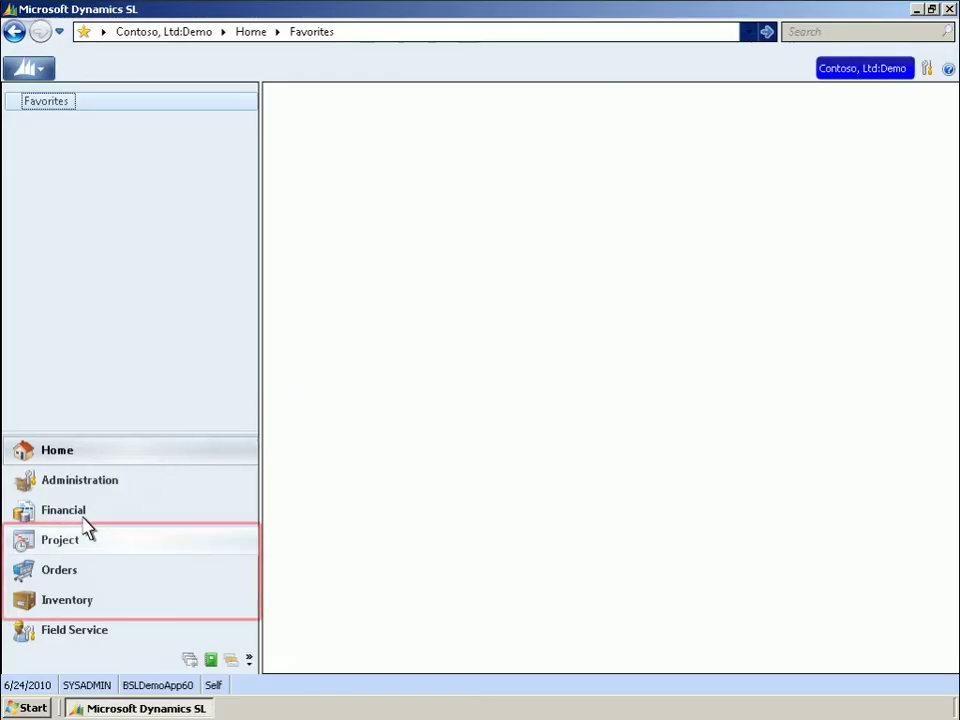
# Look over the Project module page, then the Inventory module page
pyautogui.click(66, 552)
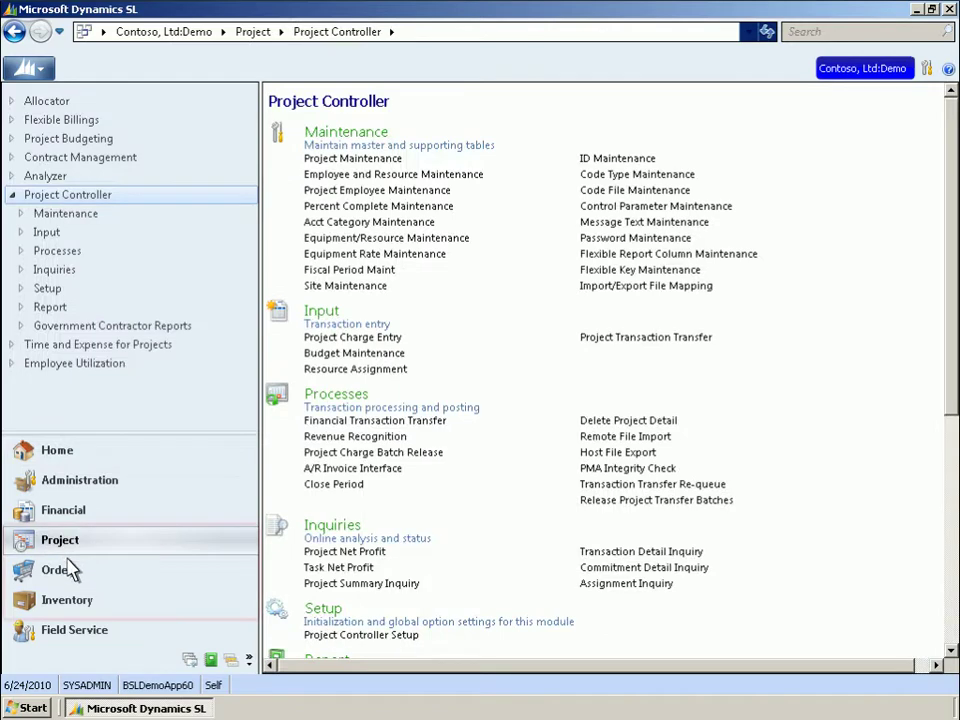
pyautogui.click(75, 610)
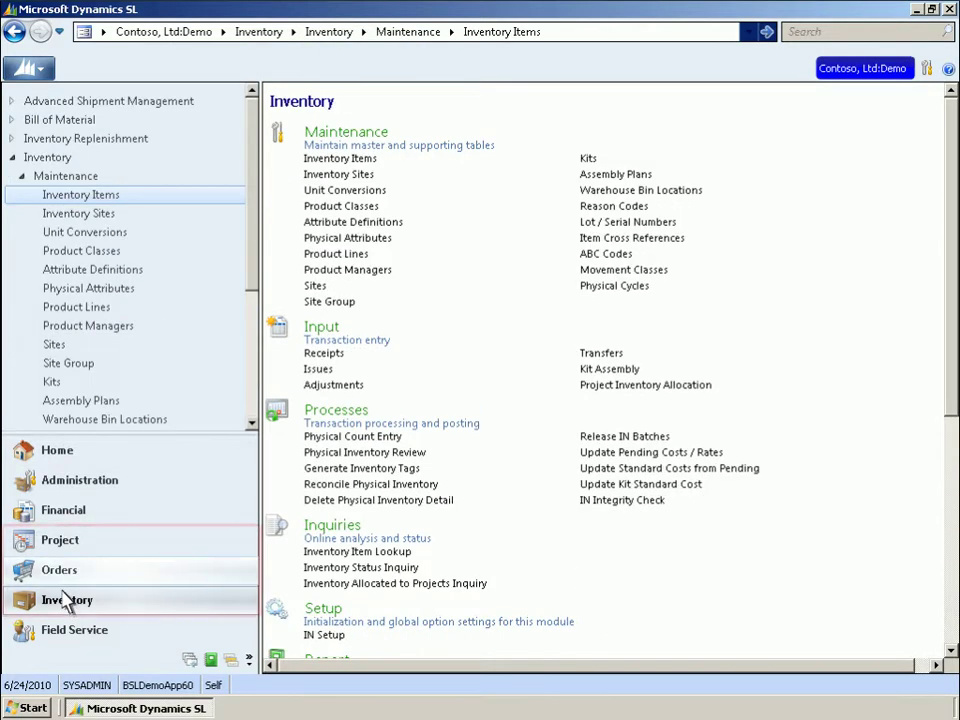
pyautogui.click(60, 578)
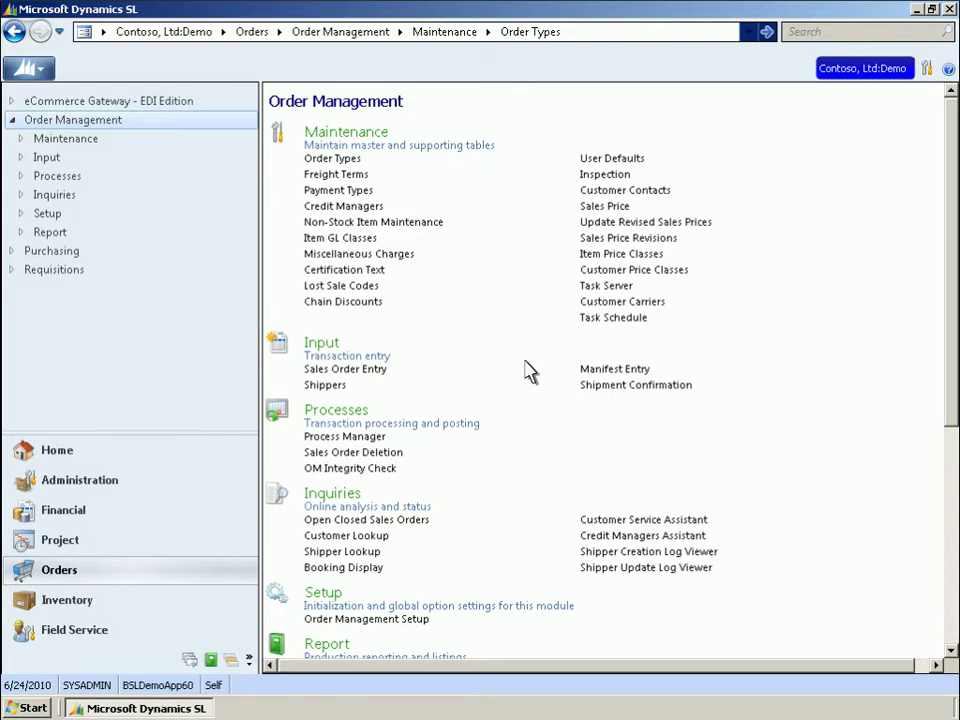
# Start a new sales order with Create Project checked, then return to its line items
pyautogui.click(356, 371)
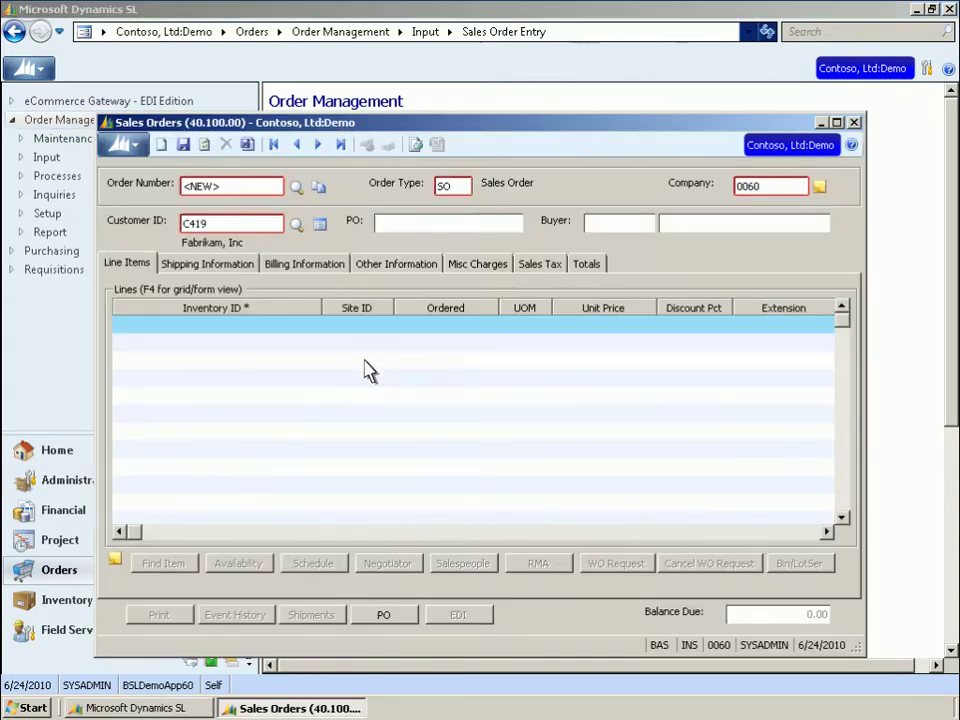
pyautogui.click(393, 268)
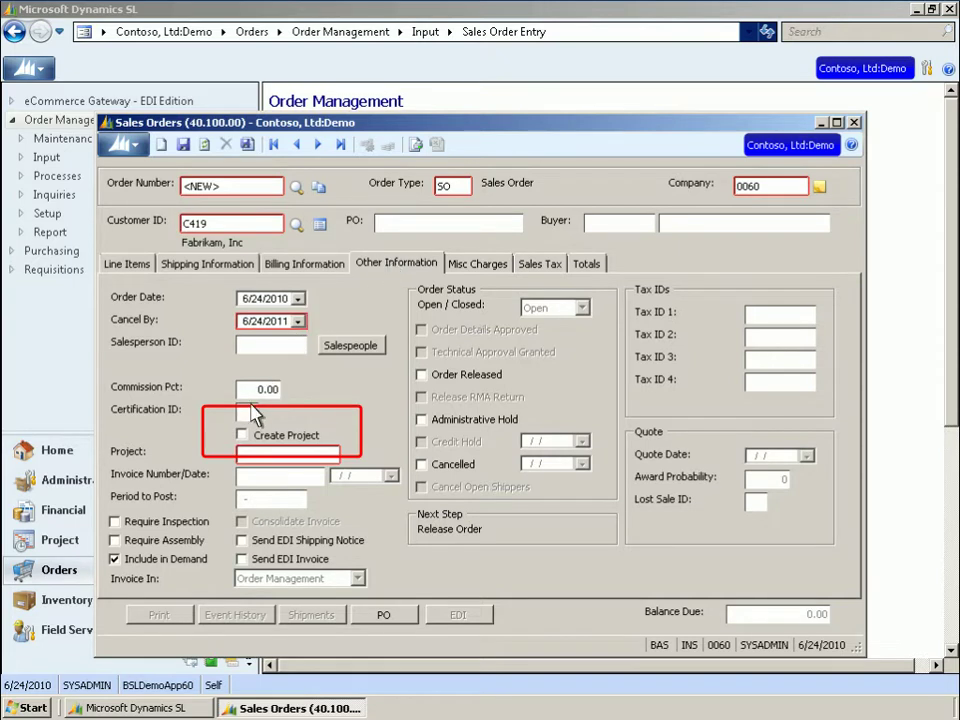
pyautogui.click(241, 437)
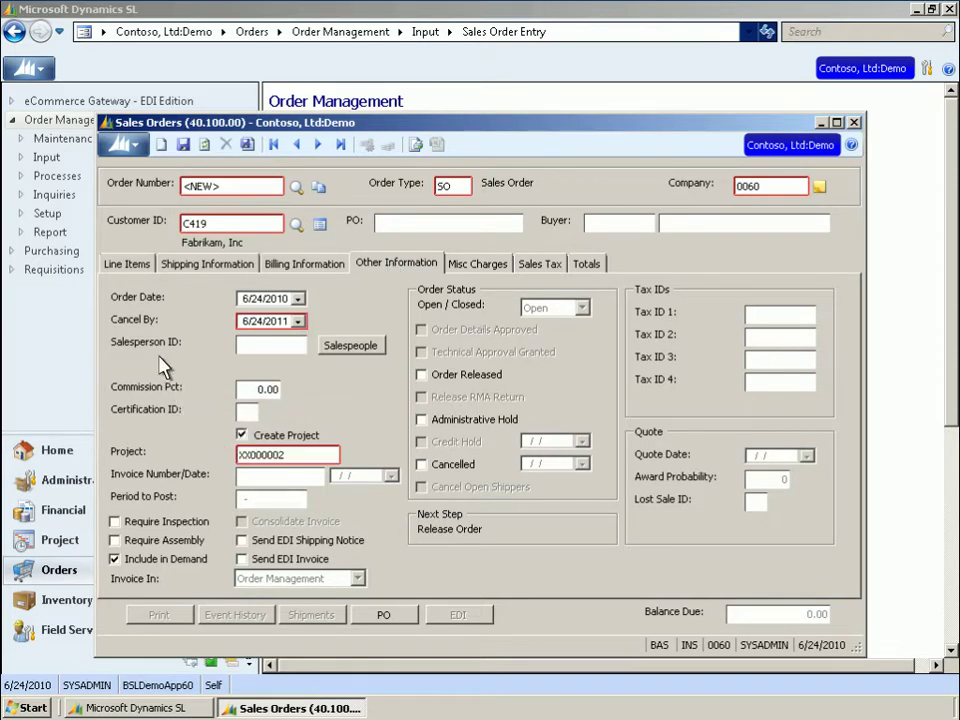
pyautogui.click(128, 264)
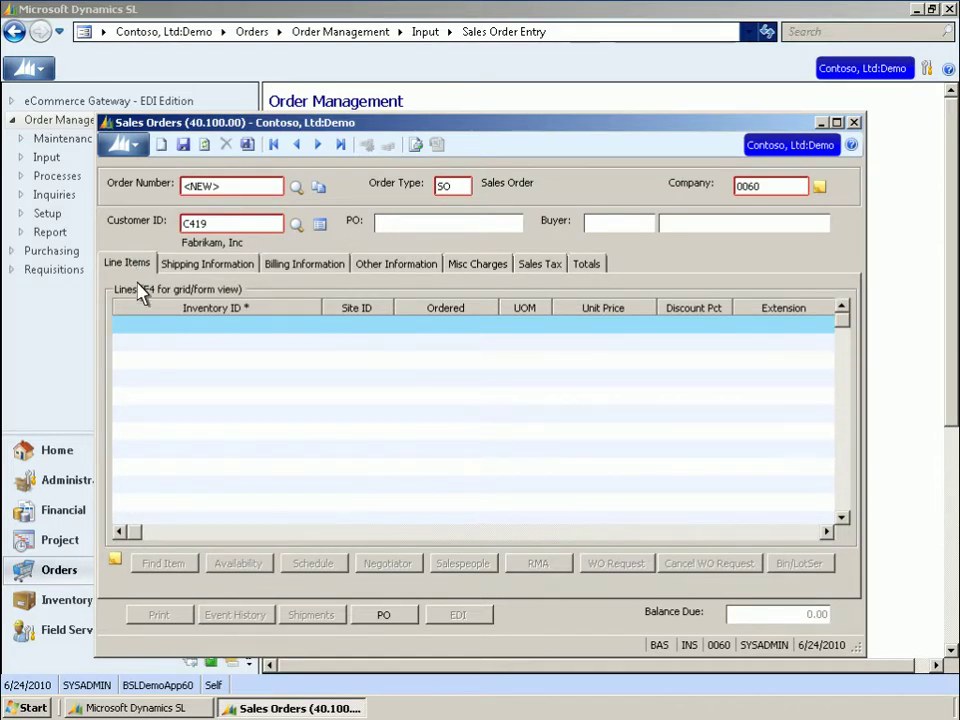
# Add a line for 4 units of VM00342, then save and finish sales order O0005139
pyautogui.click(145, 324)
pyautogui.write('VM00342')
pyautogui.press('Tab')
pyautogui.write('4')
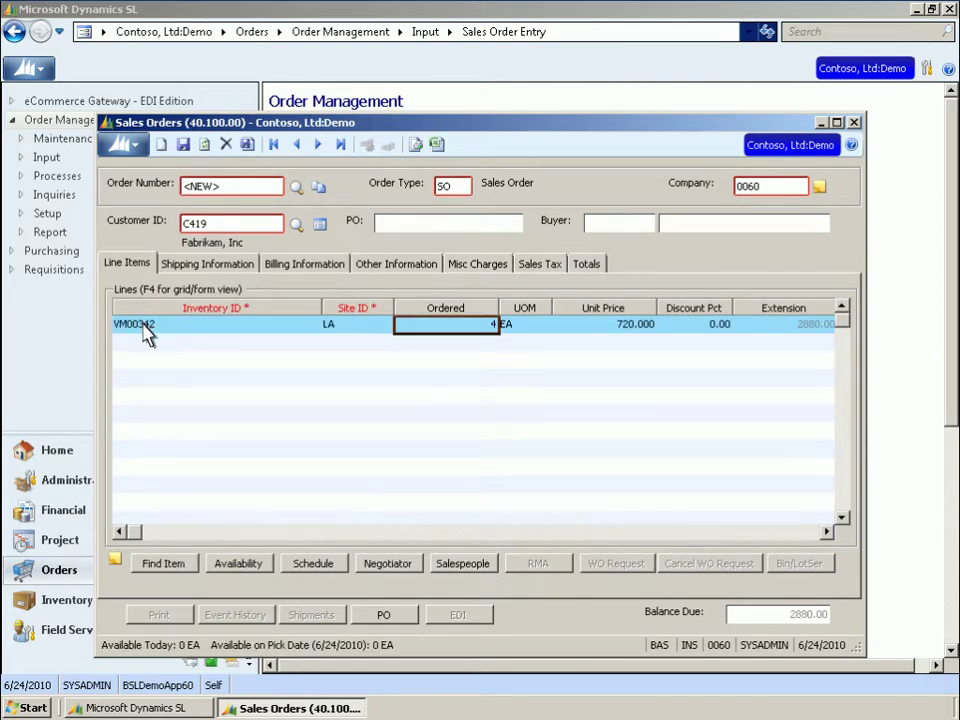
pyautogui.press('F4')
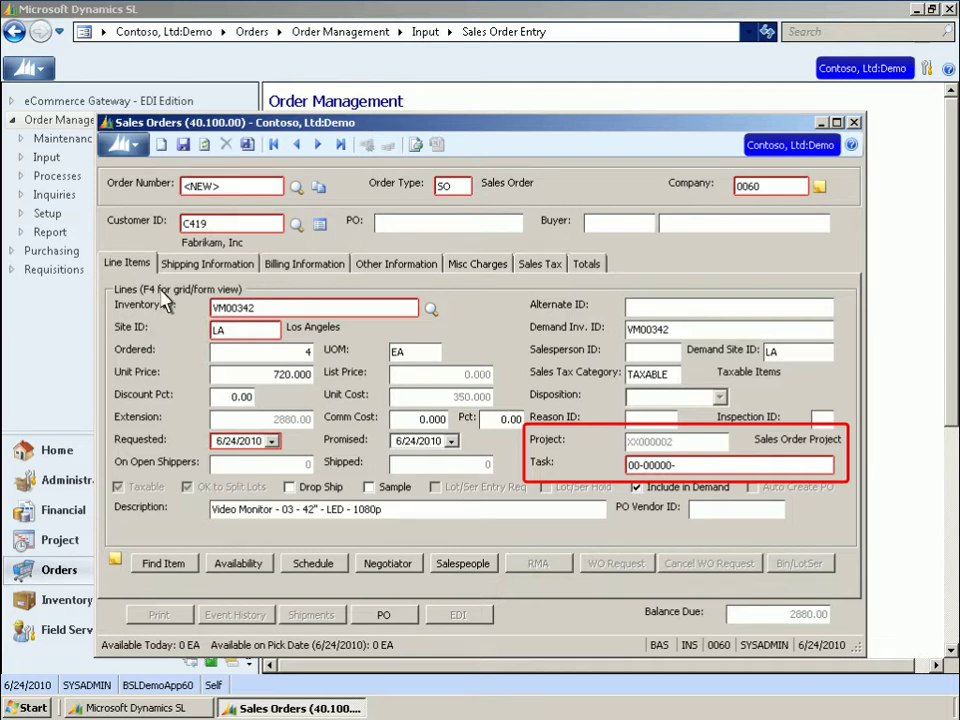
pyautogui.click(184, 146)
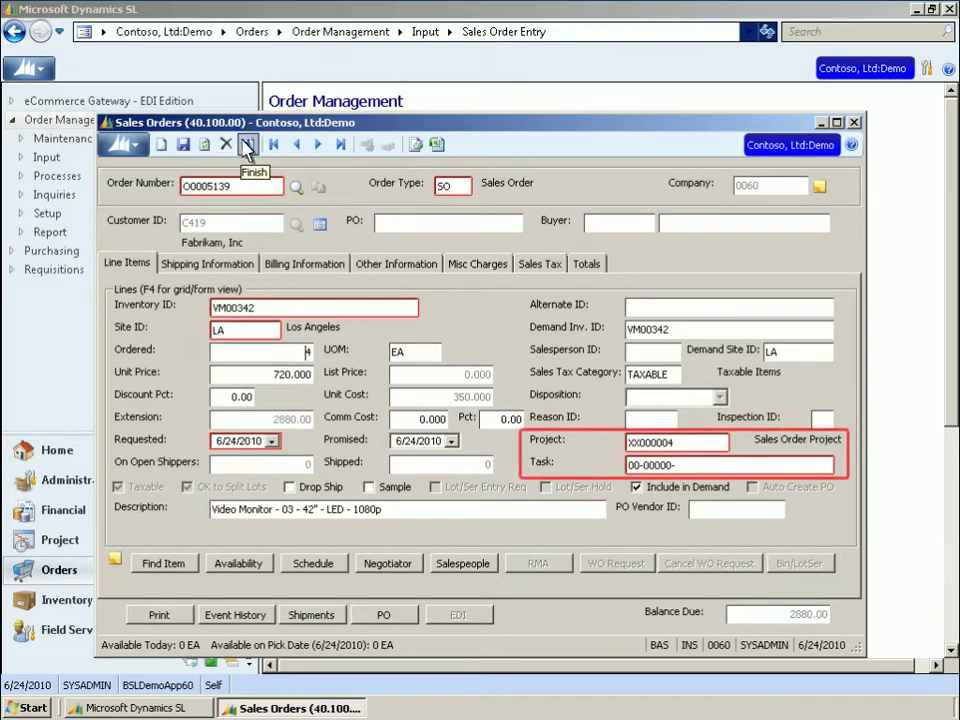
pyautogui.click(248, 146)
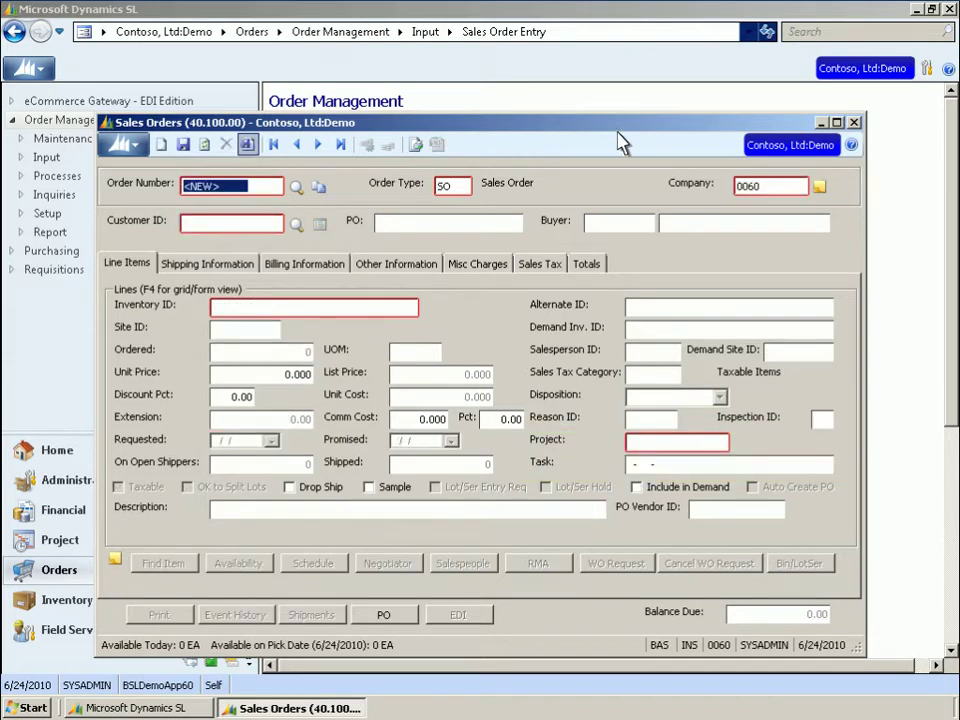
# Close order entry and check project XX-000004, Fabrikam Installation, in Project Maintenance
pyautogui.click(856, 123)
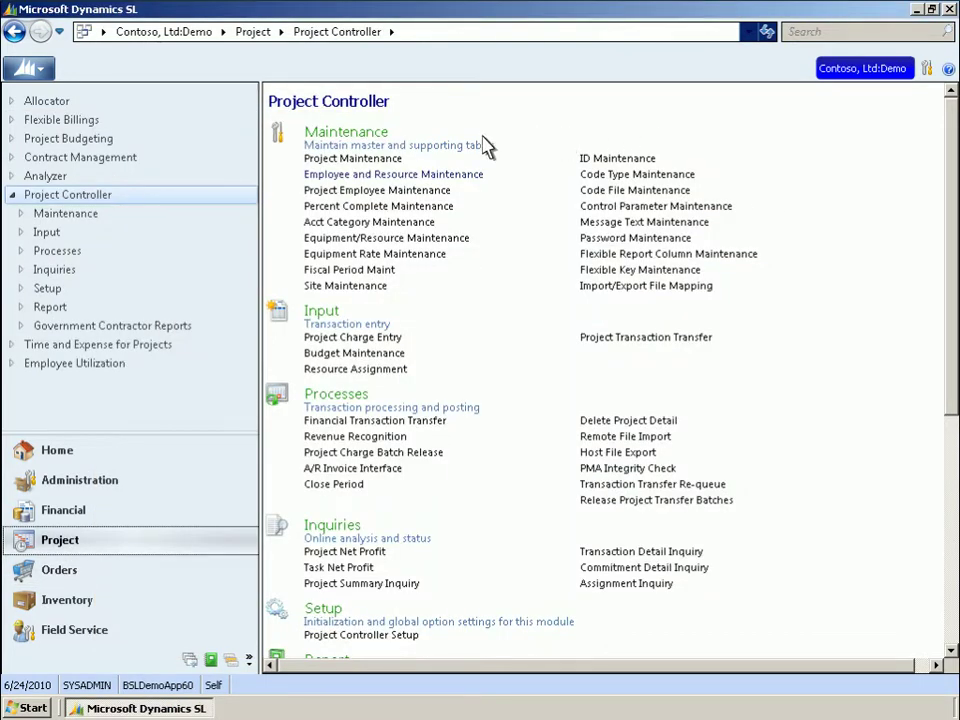
pyautogui.click(365, 160)
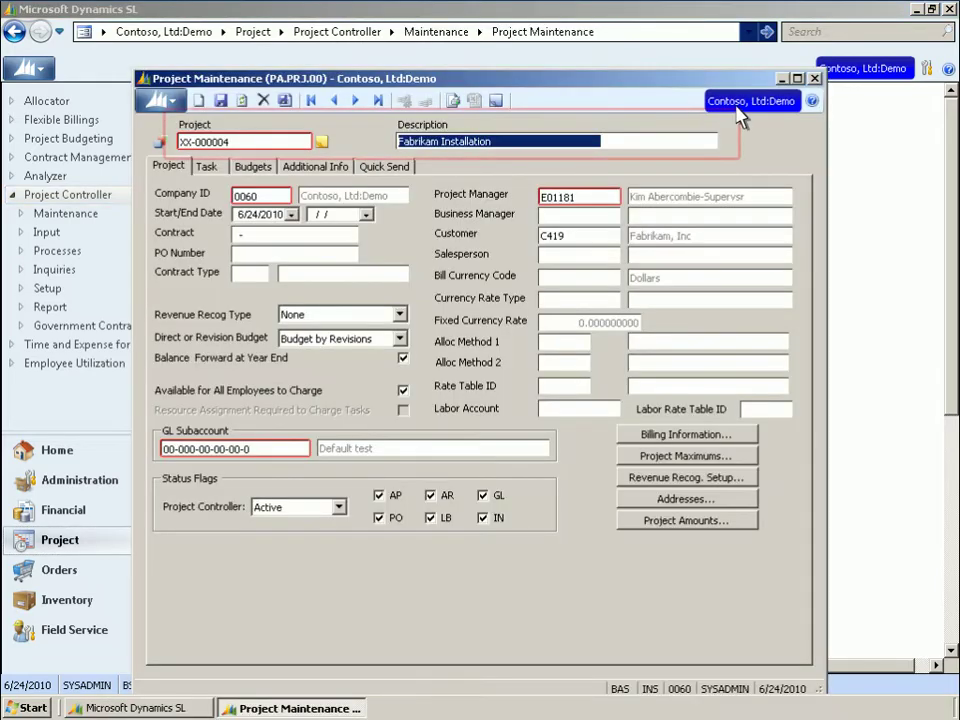
pyautogui.click(816, 79)
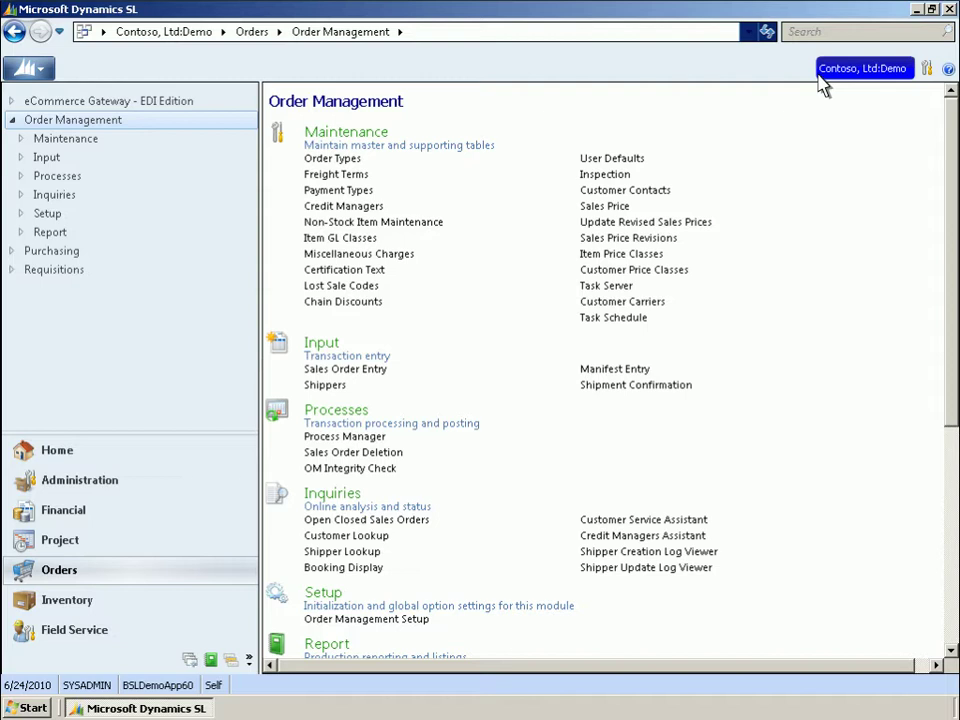
# Load the SO order type in Order Types and review its behavior settings
pyautogui.click(345, 164)
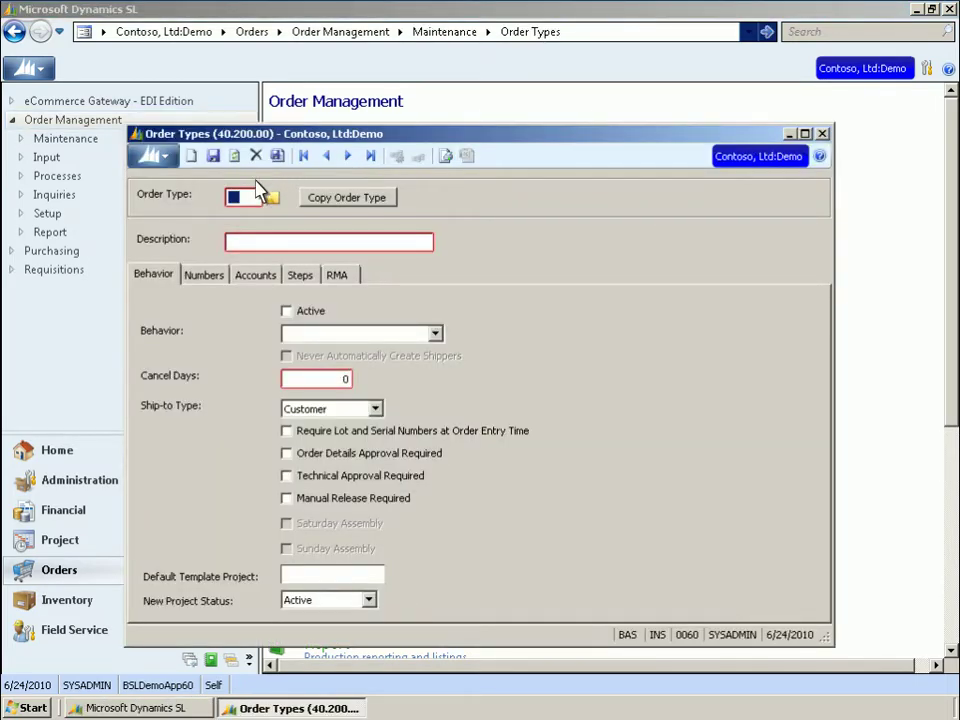
pyautogui.doubleClick(240, 197)
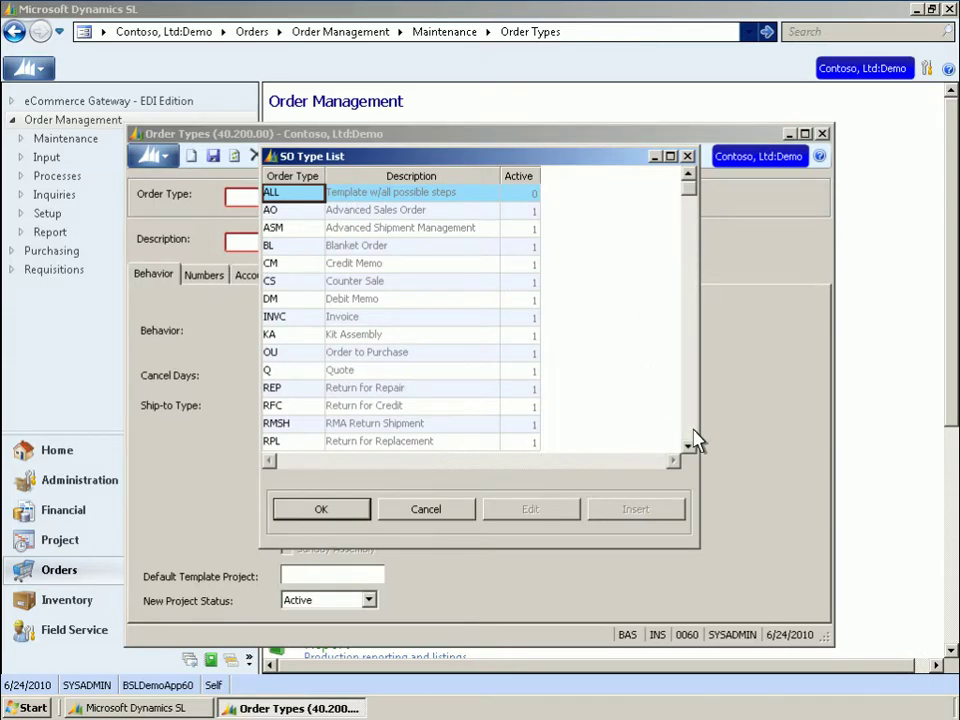
pyautogui.write('so')
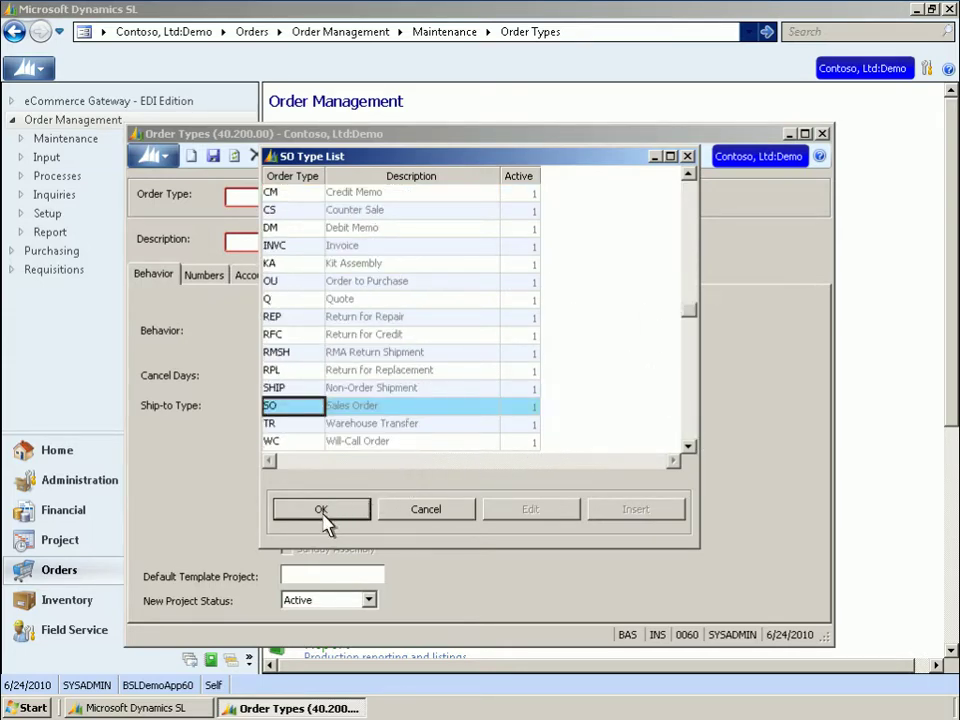
pyautogui.click(322, 512)
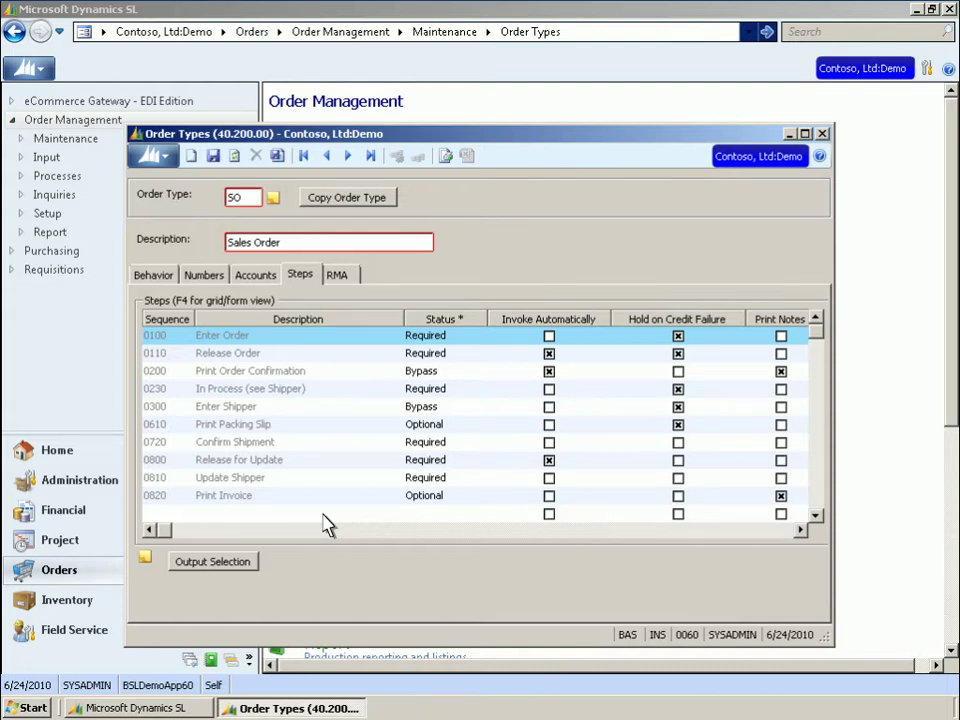
pyautogui.click(154, 276)
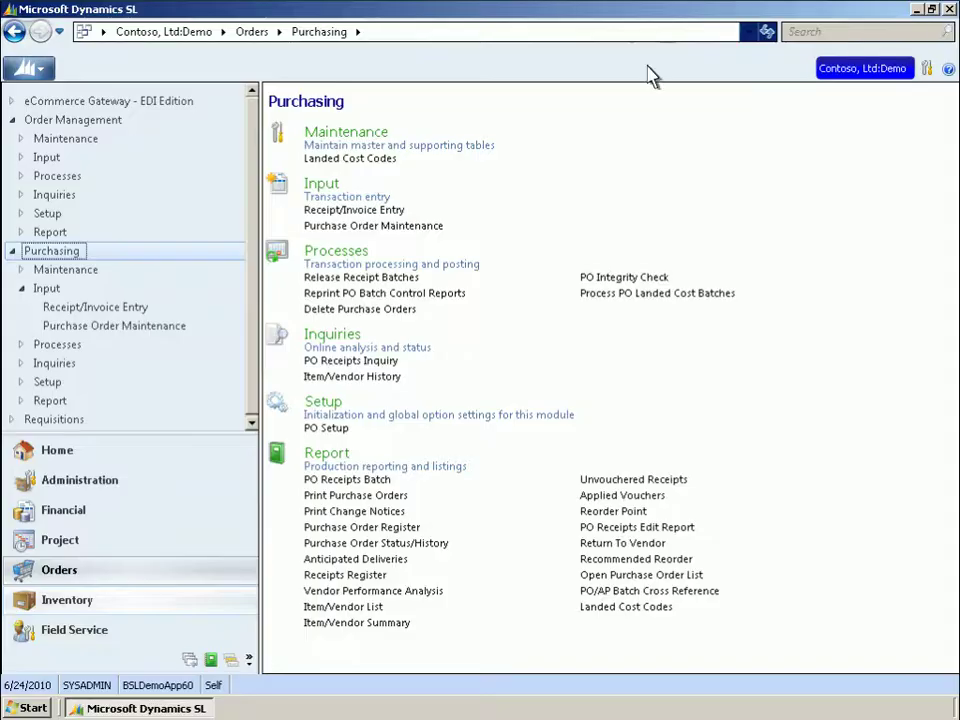
# Save purchase order 000011 for four VM00342 monitors on project XX000004, then close it
pyautogui.click(360, 226)
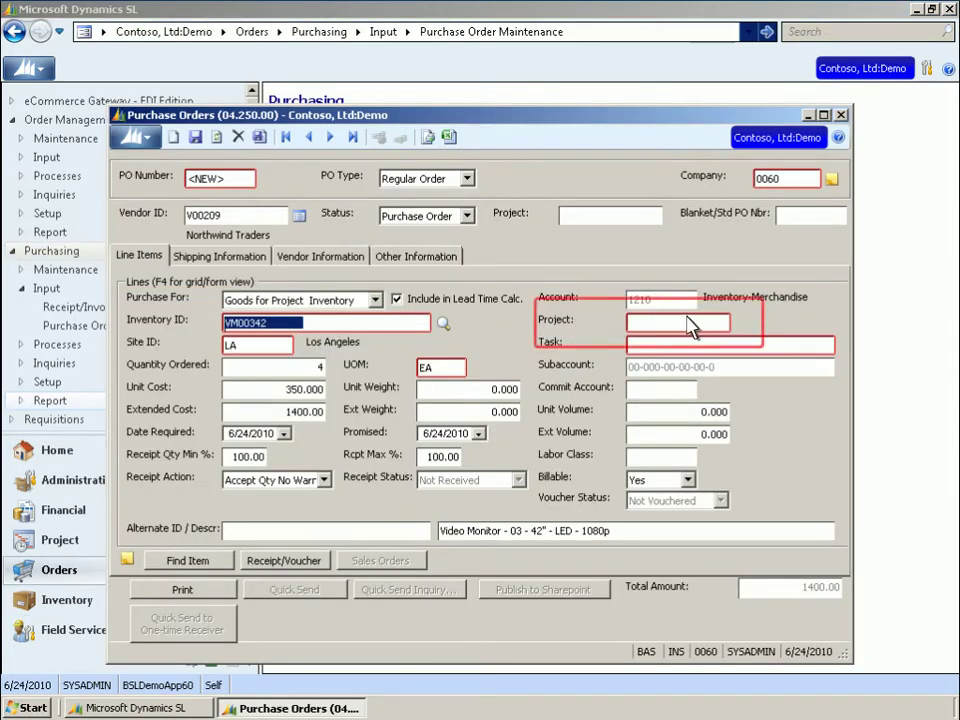
pyautogui.click(196, 138)
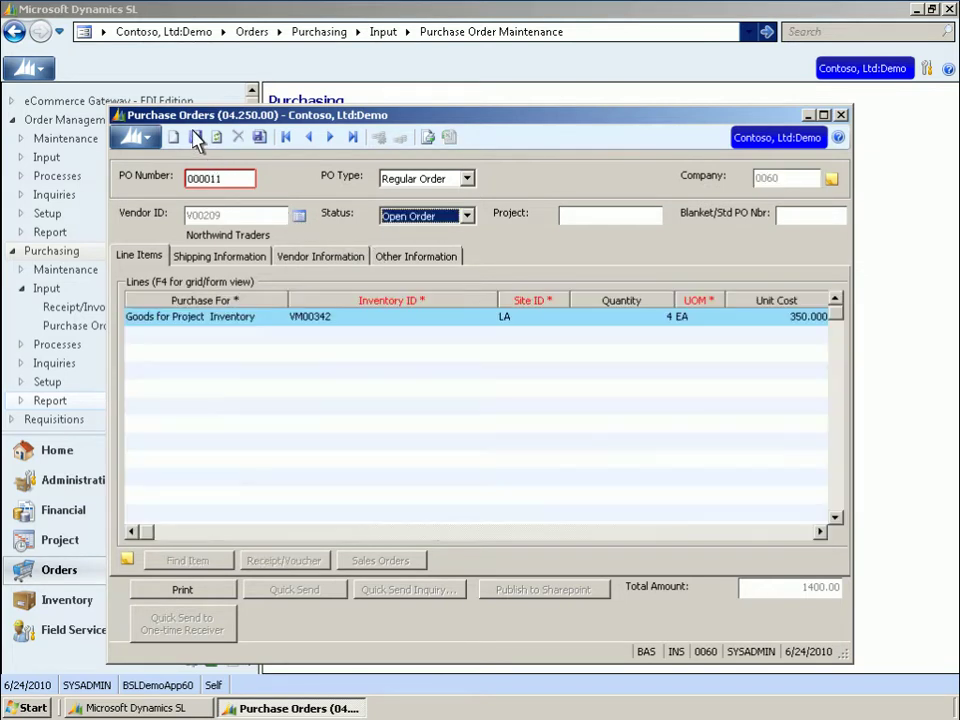
pyautogui.click(260, 138)
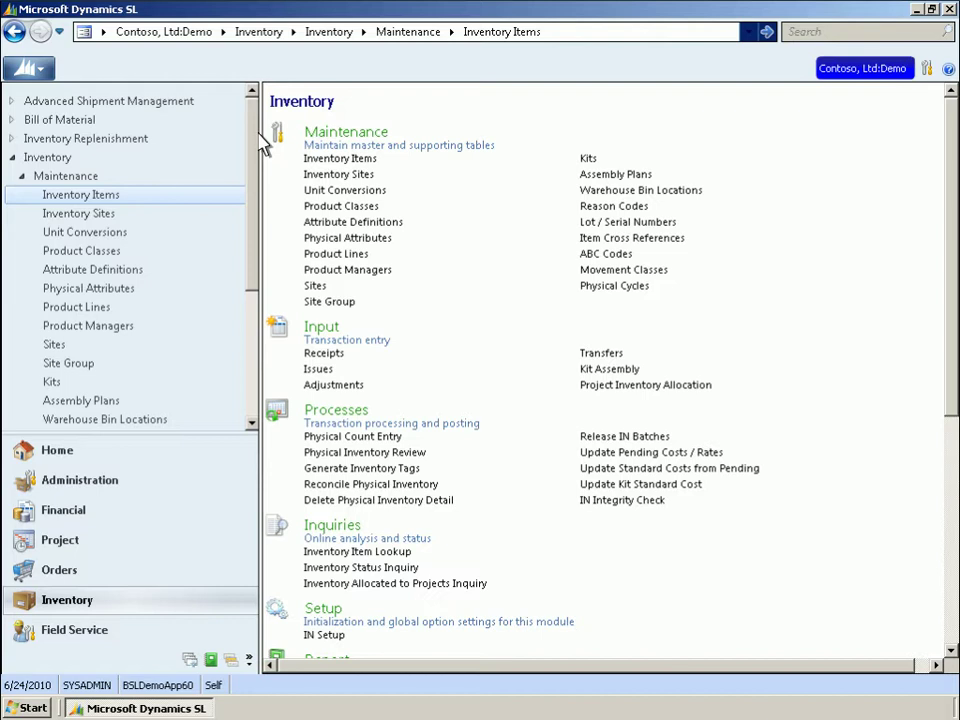
# Show VM00342's quantities and its inventory allocated to projects XX-000003 and XX-000004
pyautogui.click(366, 165)
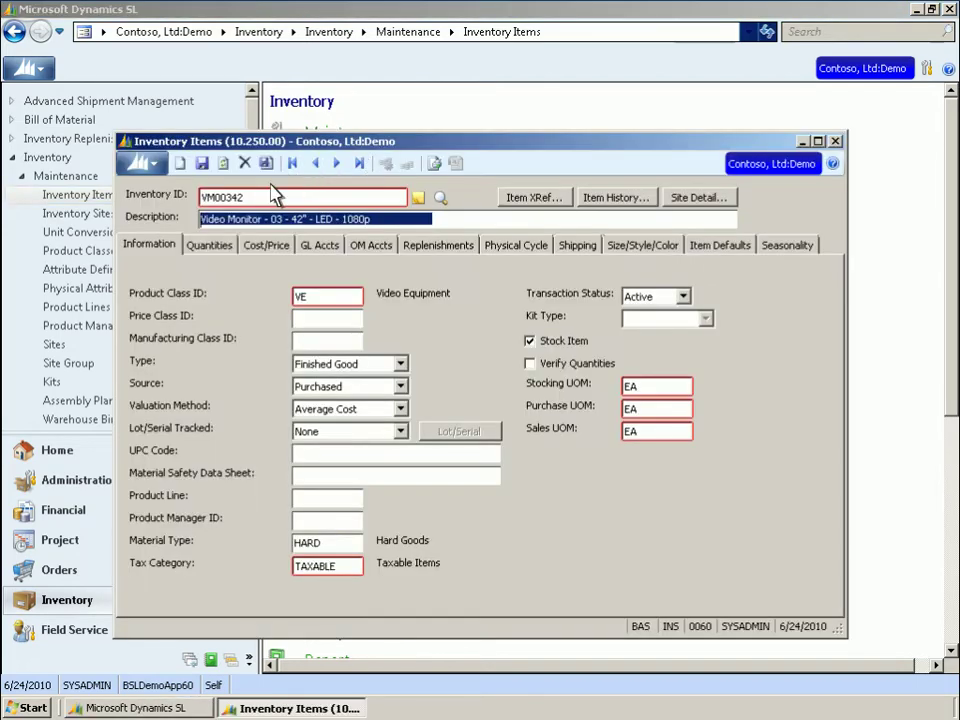
pyautogui.click(213, 247)
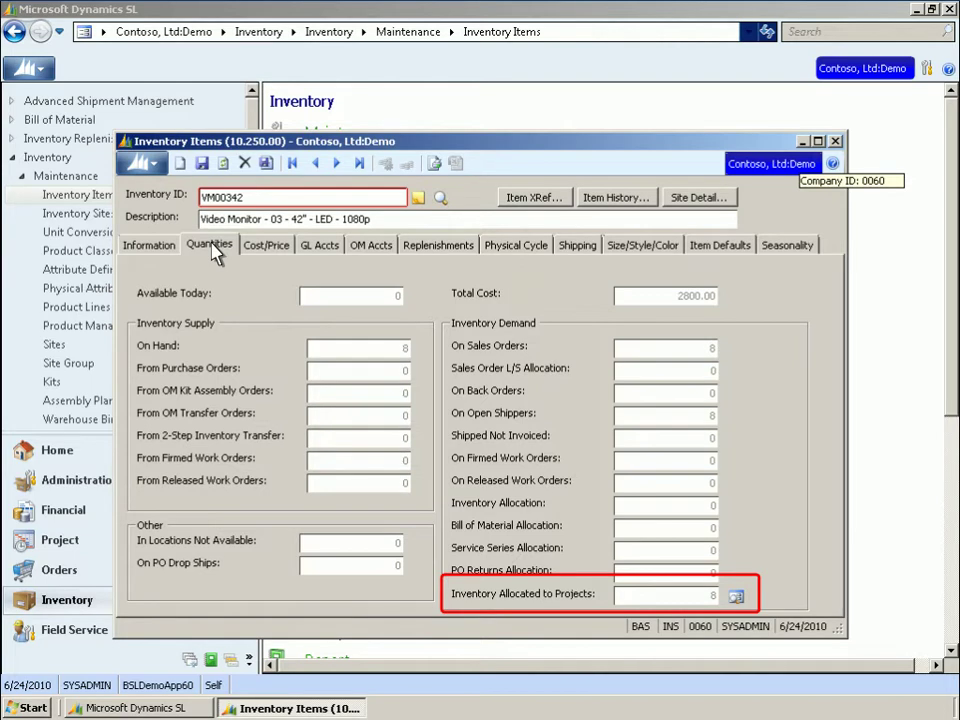
pyautogui.click(736, 598)
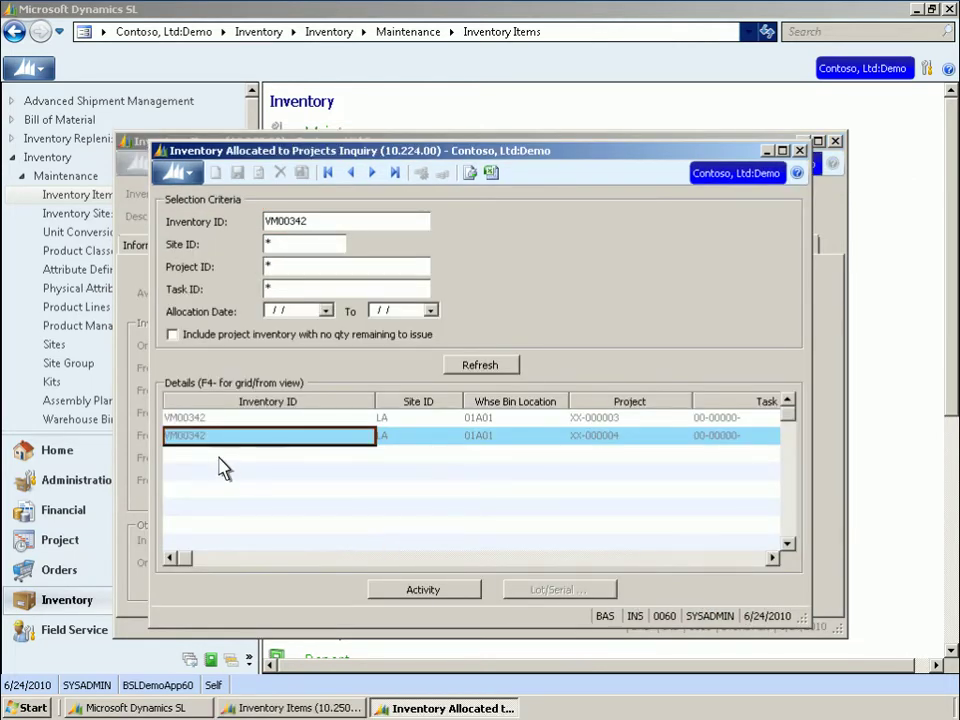
# Review the XX-000004 allocation of 4 units from purchase order 000011 and its activity
pyautogui.press('F4')
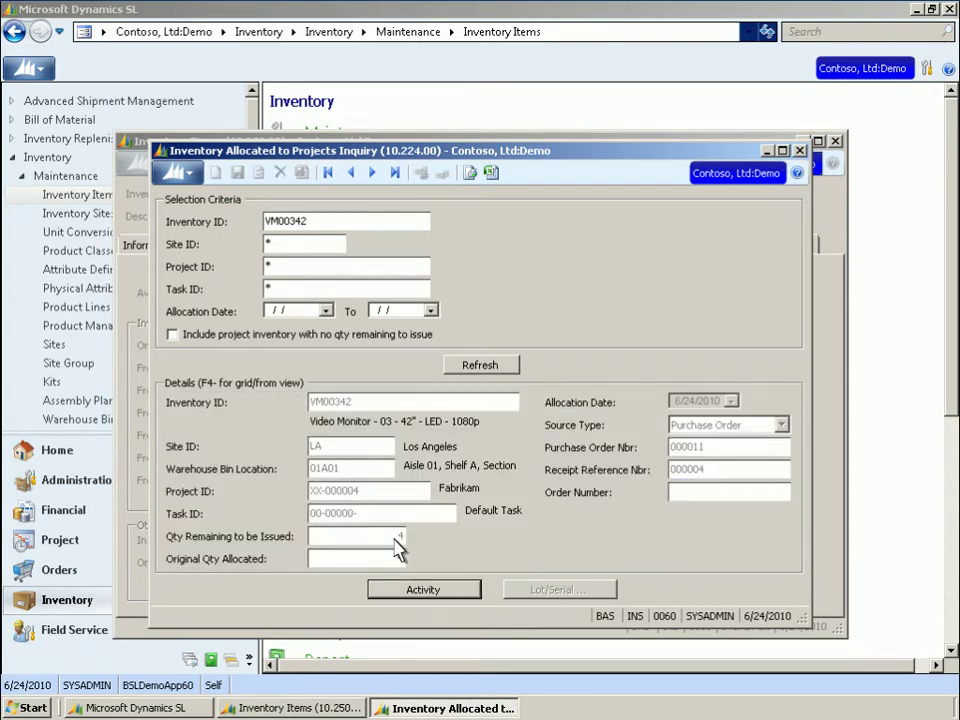
pyautogui.click(433, 592)
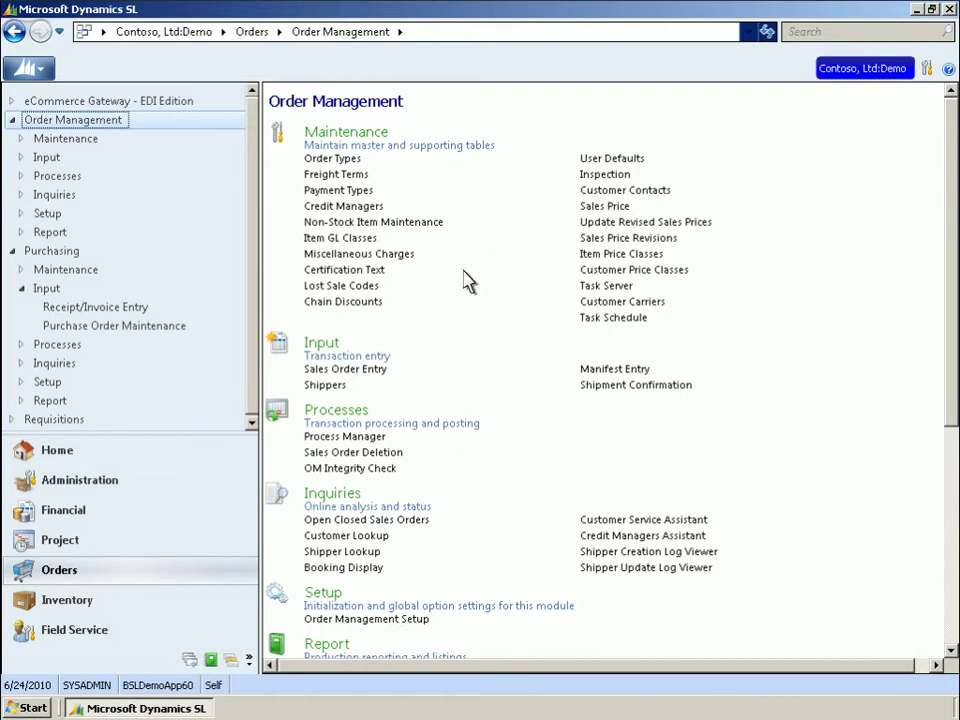
# Reload the Fabrikam sales order for four VM00342 monitors and list its open shipper
pyautogui.click(348, 372)
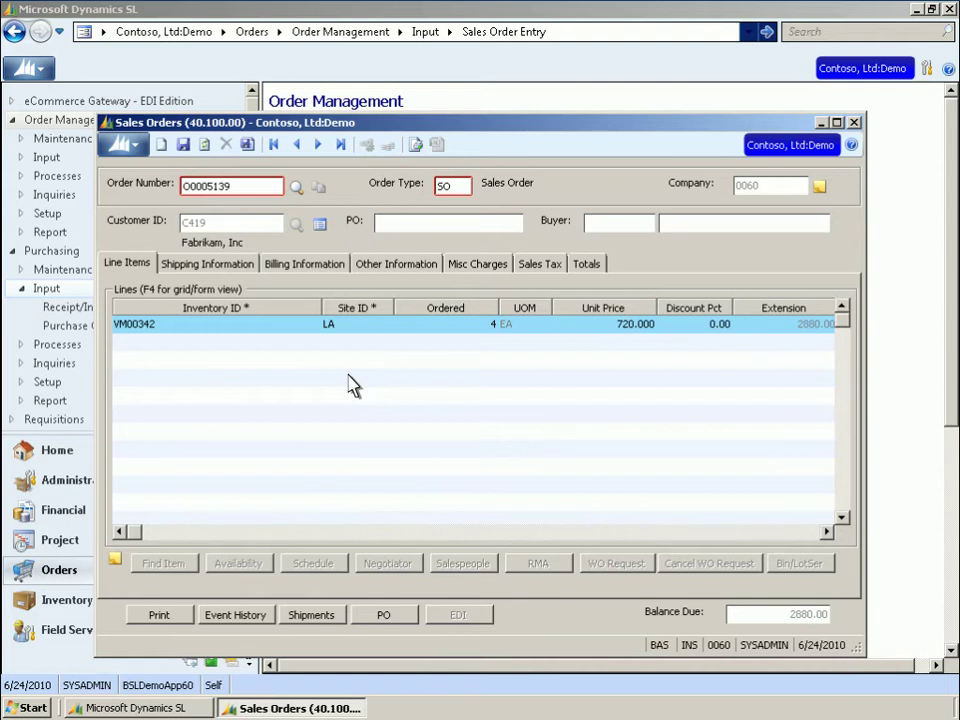
pyautogui.click(311, 618)
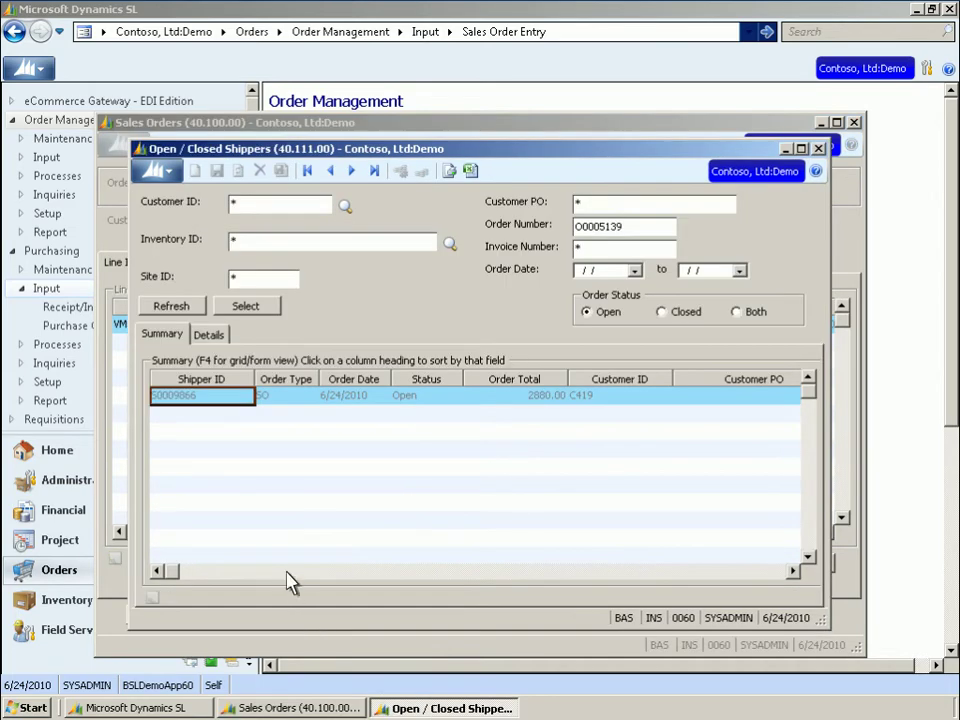
# Open the shipper for four VM00342 units worth 2880.00
pyautogui.click(247, 306)
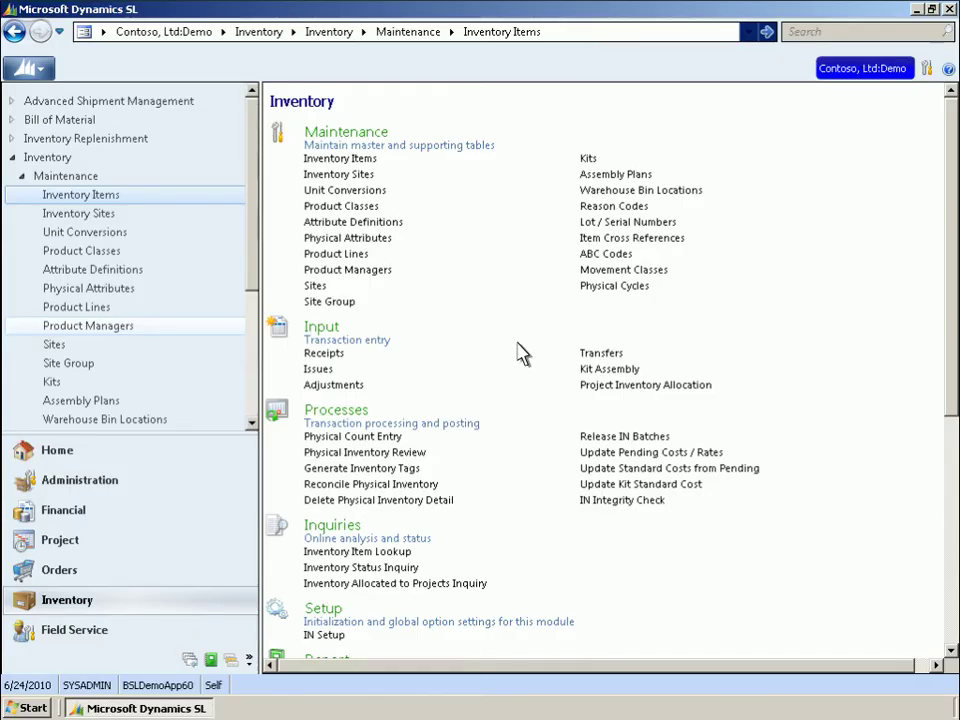
# From Project Inventory Allocation, look up the three VM00342 receipts at site LA and export them to Excel
pyautogui.click(640, 390)
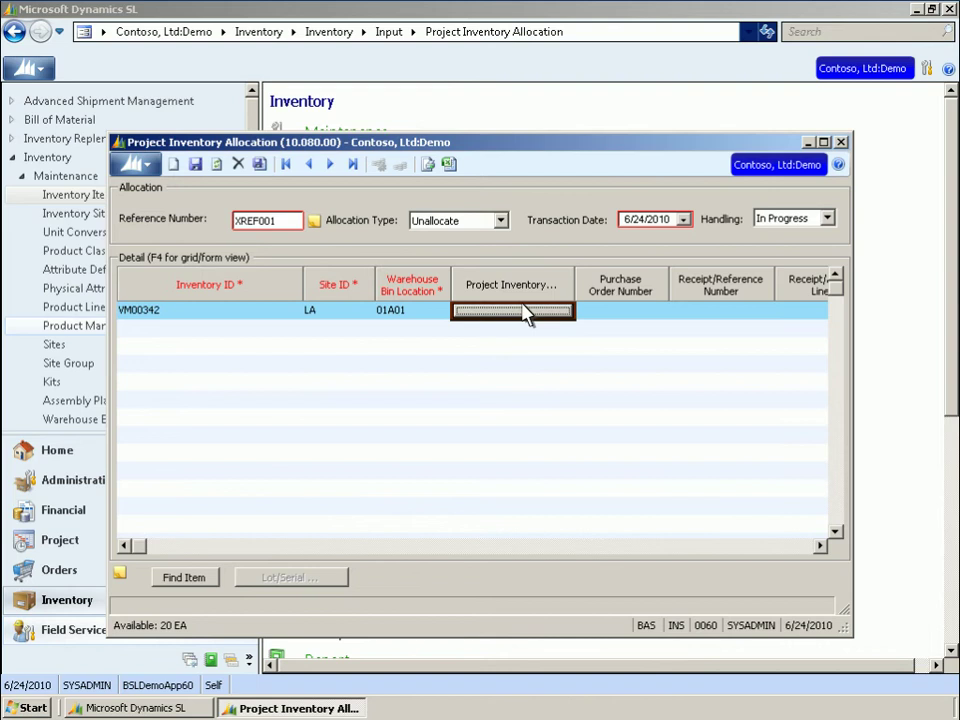
pyautogui.click(527, 314)
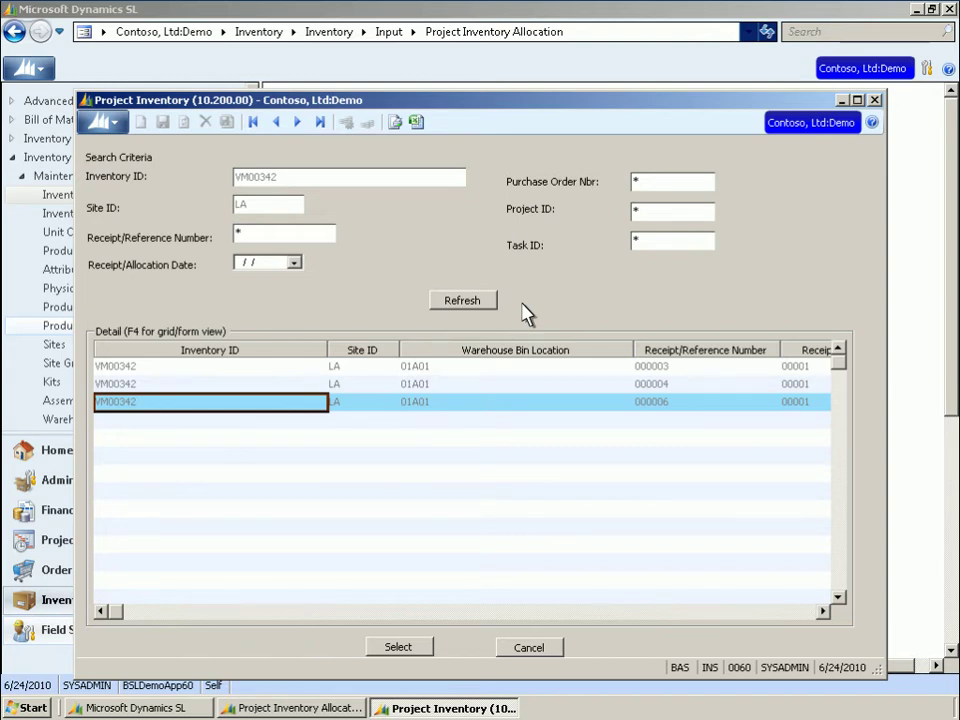
pyautogui.click(417, 123)
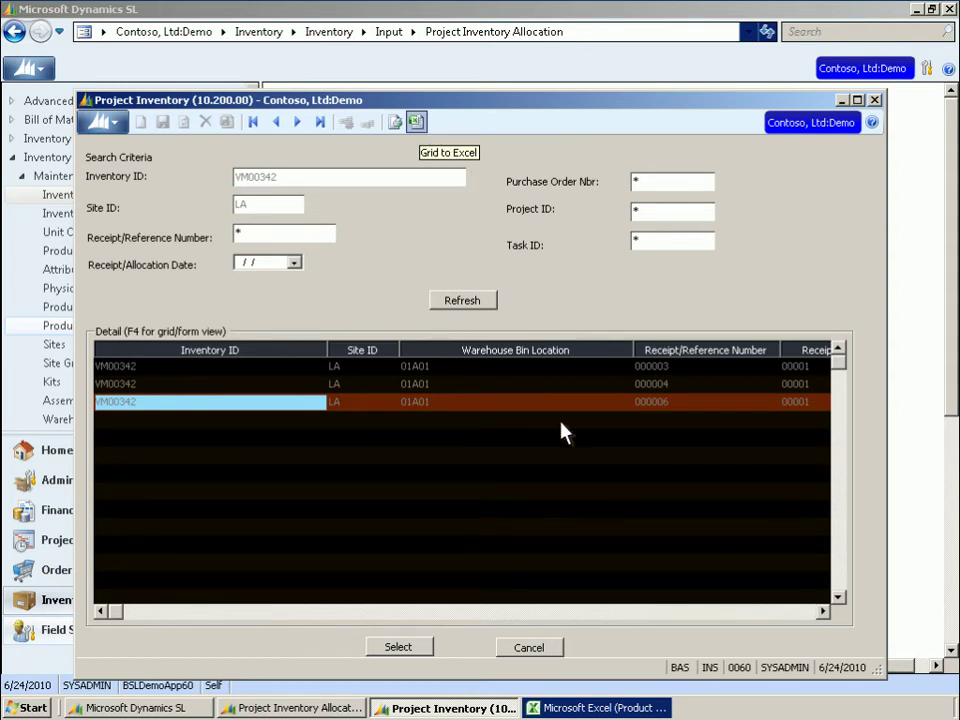
# Close the exported Excel workbook without saving to return to the Project Inventory list
pyautogui.click(607, 710)
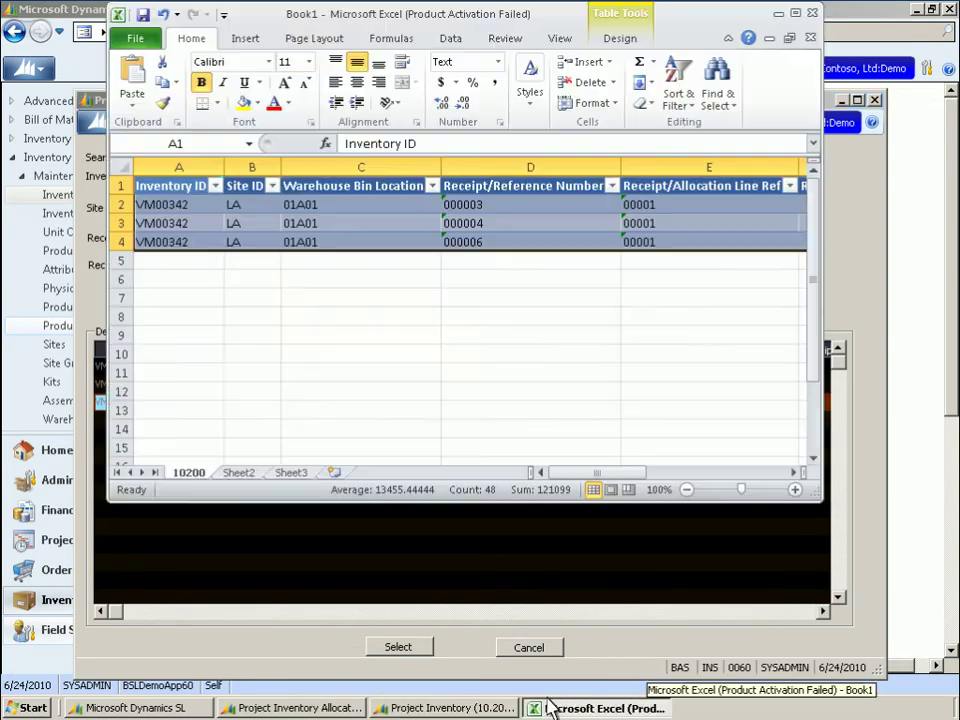
pyautogui.click(135, 40)
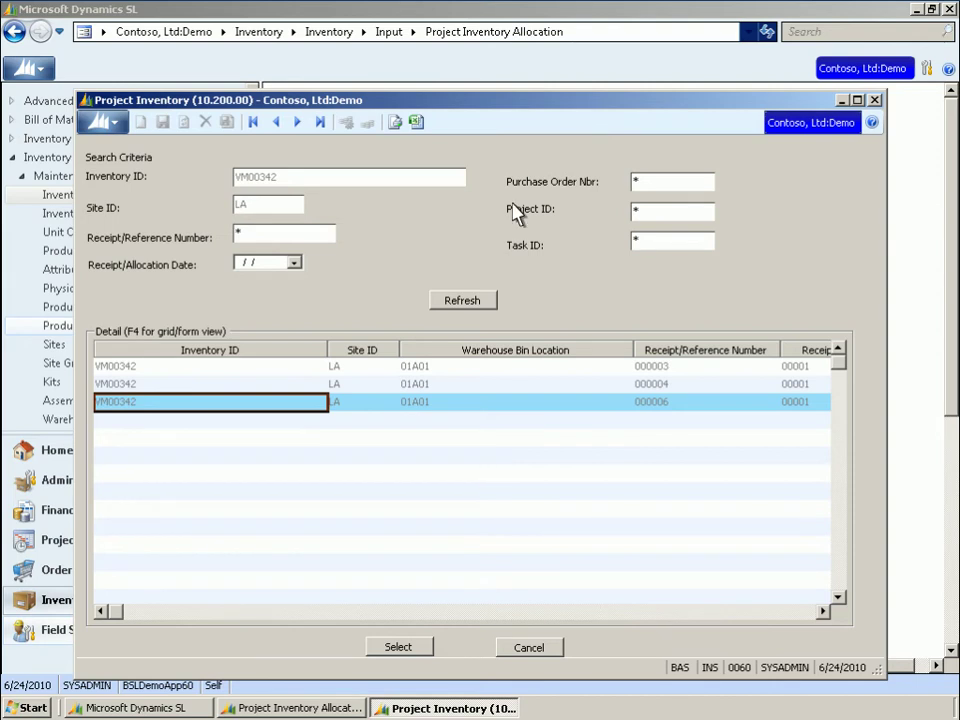
# Unallocate 4 units of VM00342 from receipt 000006 of project XX000003
pyautogui.click(400, 648)
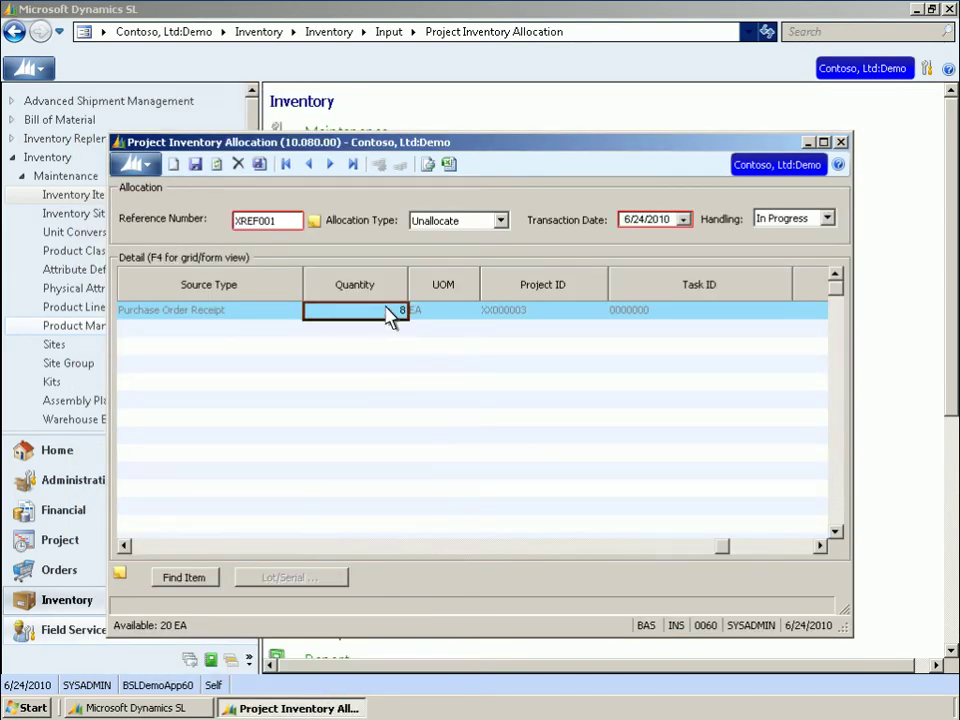
pyautogui.write('4')
pyautogui.hotkey('shift', 'Tab')
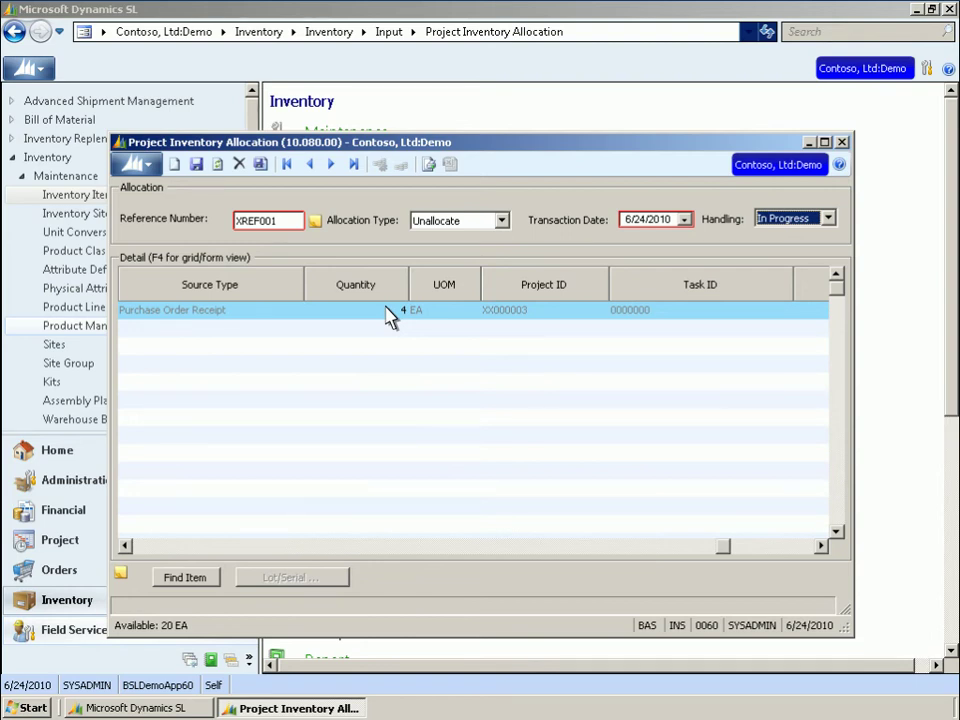
pyautogui.click(502, 220)
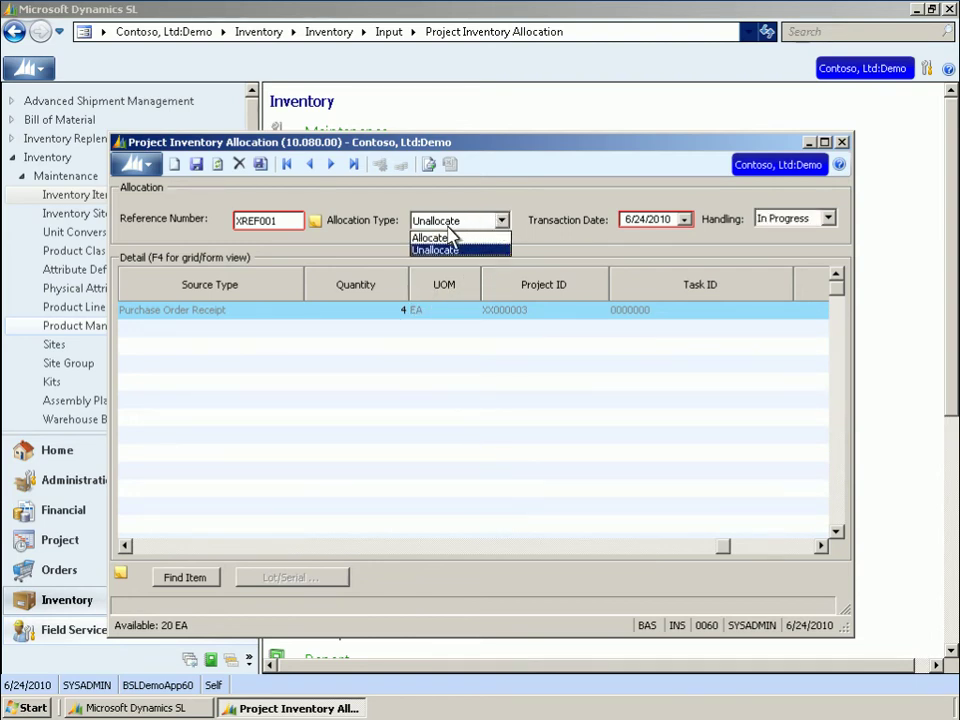
pyautogui.click(421, 250)
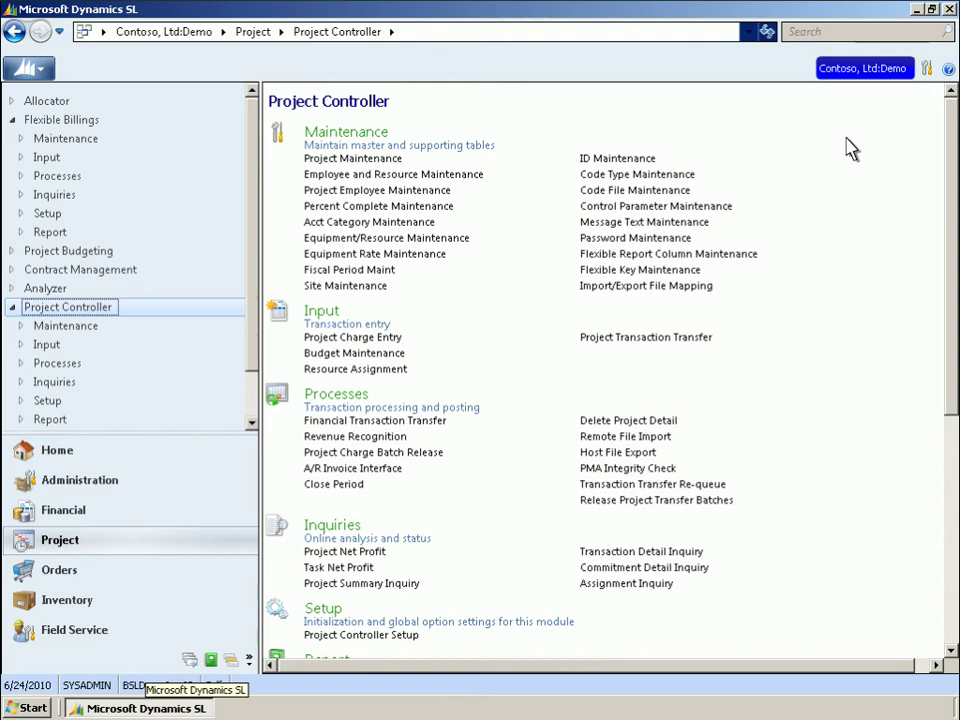
# Set CO-123456's Shipper Invoicing Method to Invoice in Project Flexible Billing in Project Maintenance
pyautogui.click(356, 160)
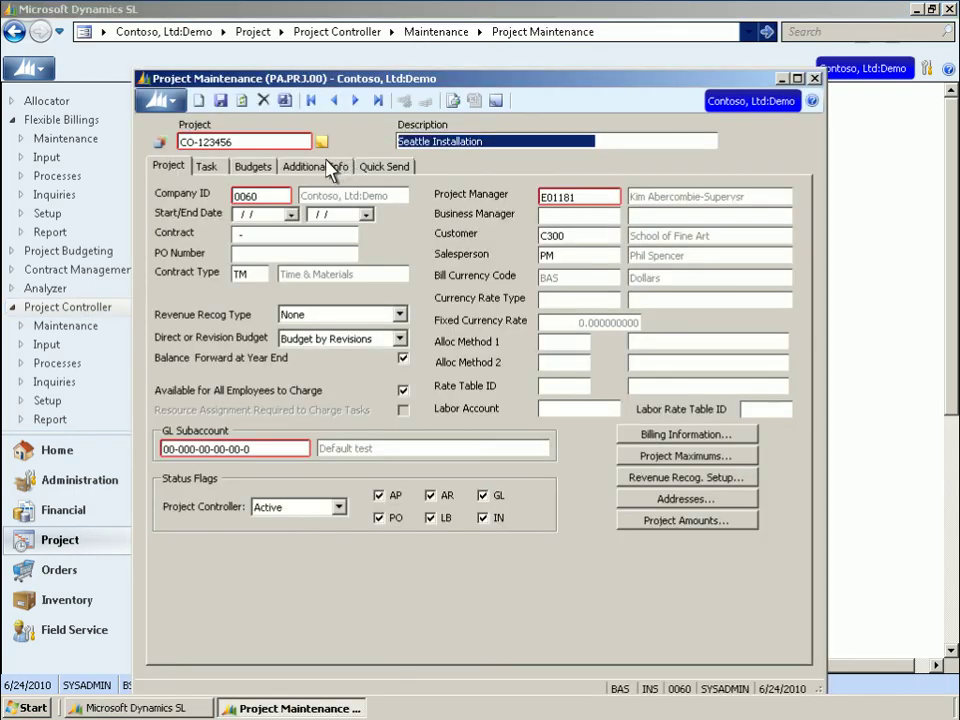
pyautogui.click(325, 173)
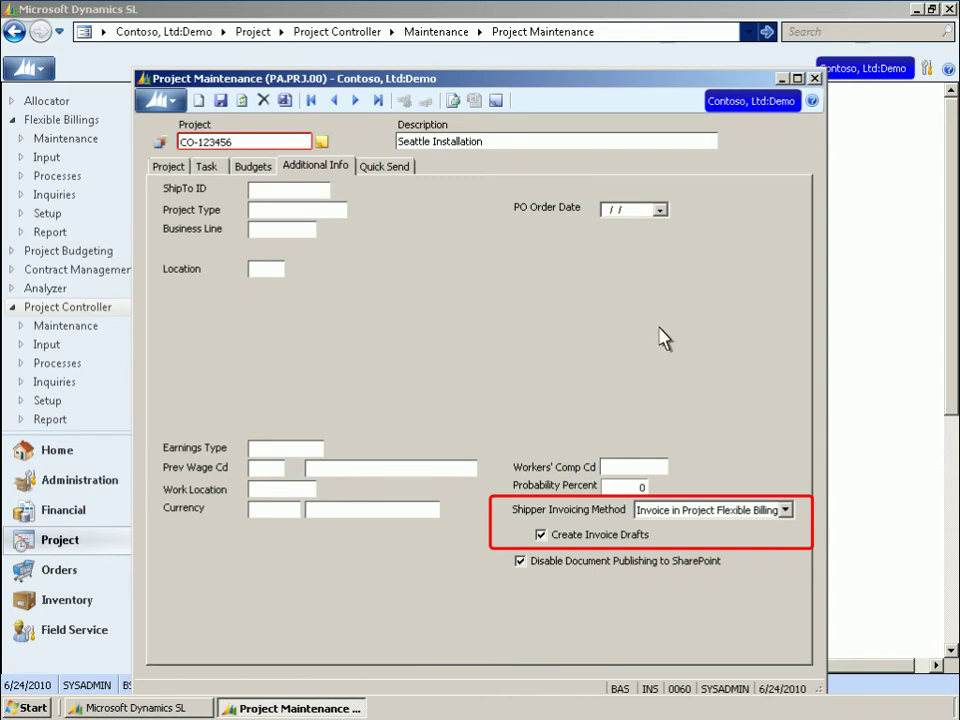
pyautogui.click(786, 511)
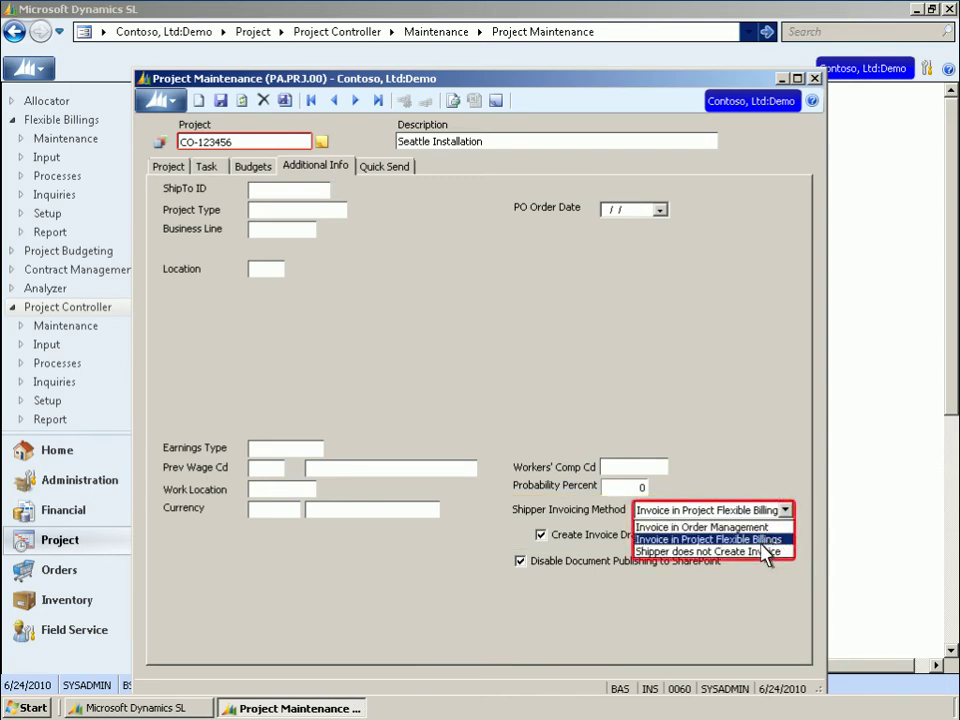
pyautogui.click(763, 545)
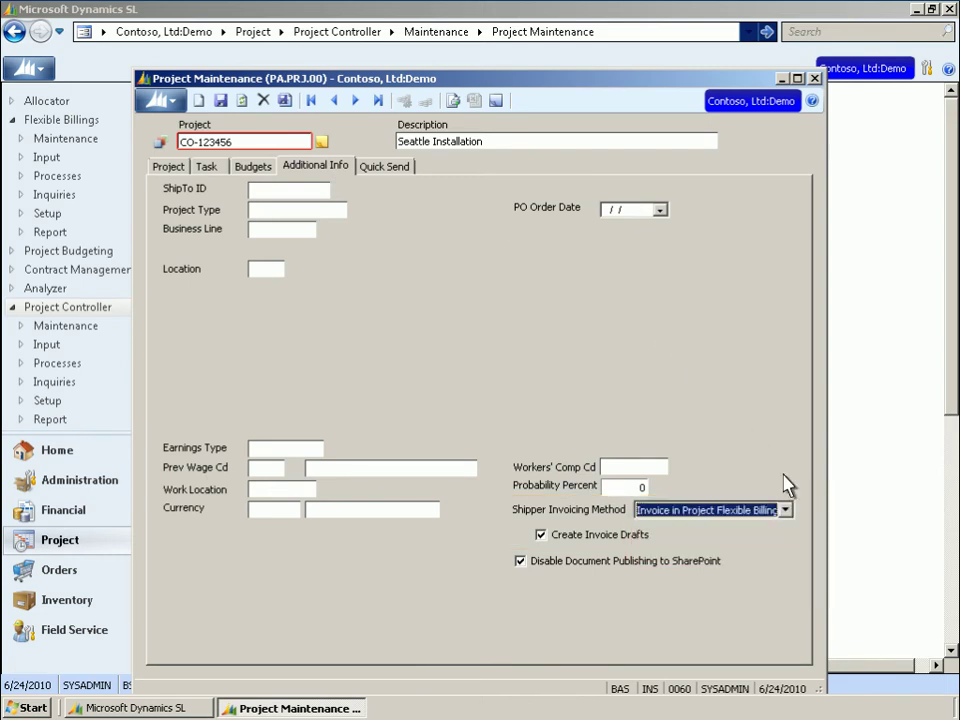
pyautogui.click(815, 78)
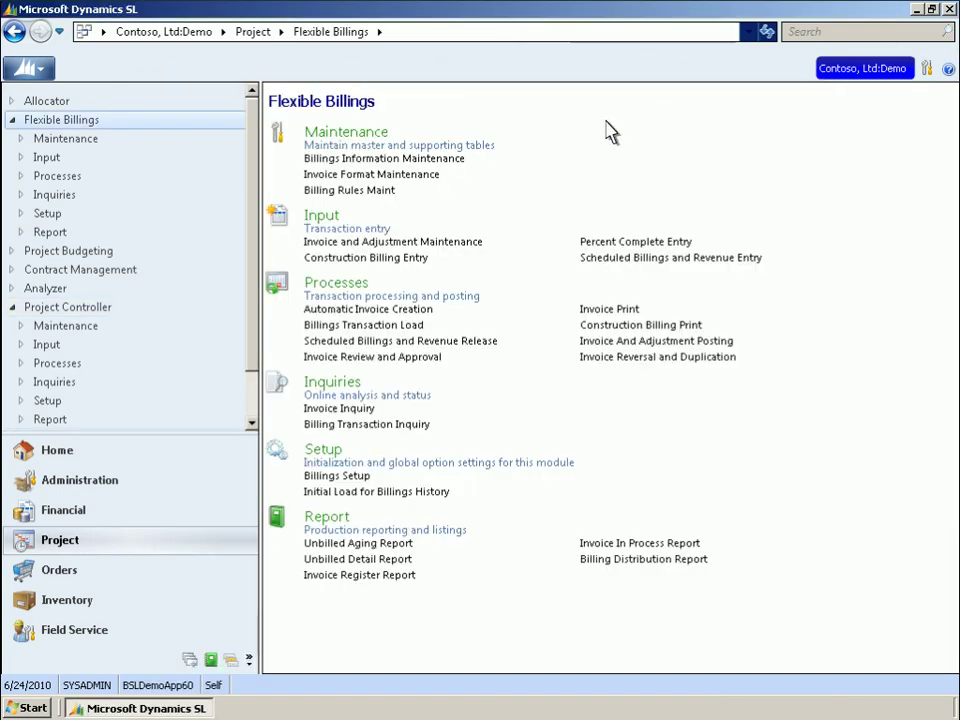
pyautogui.click(441, 243)
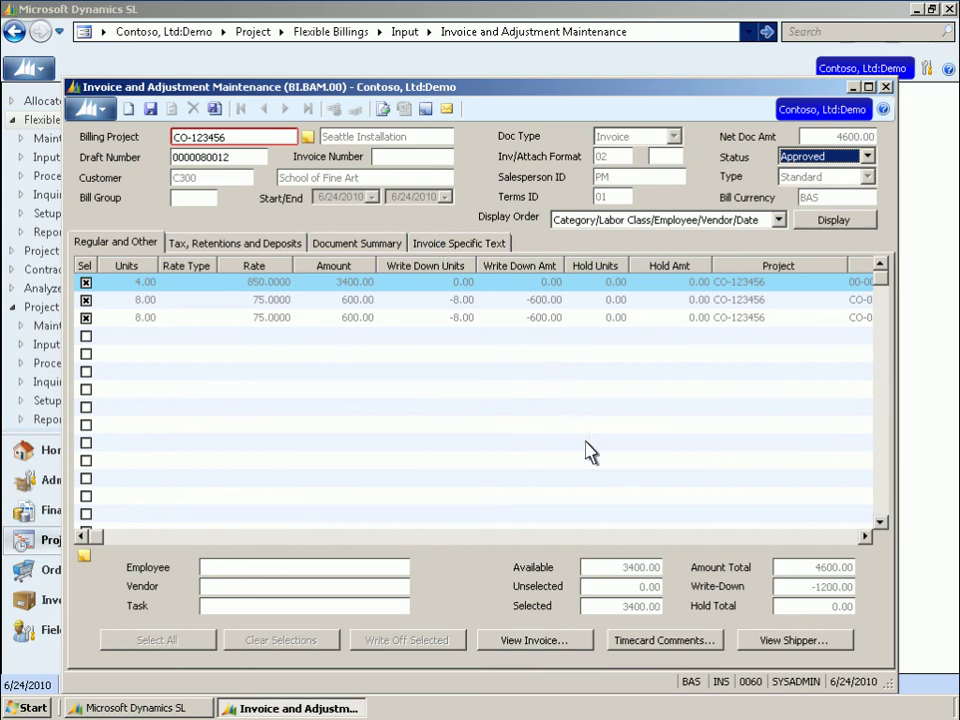
pyautogui.click(620, 537)
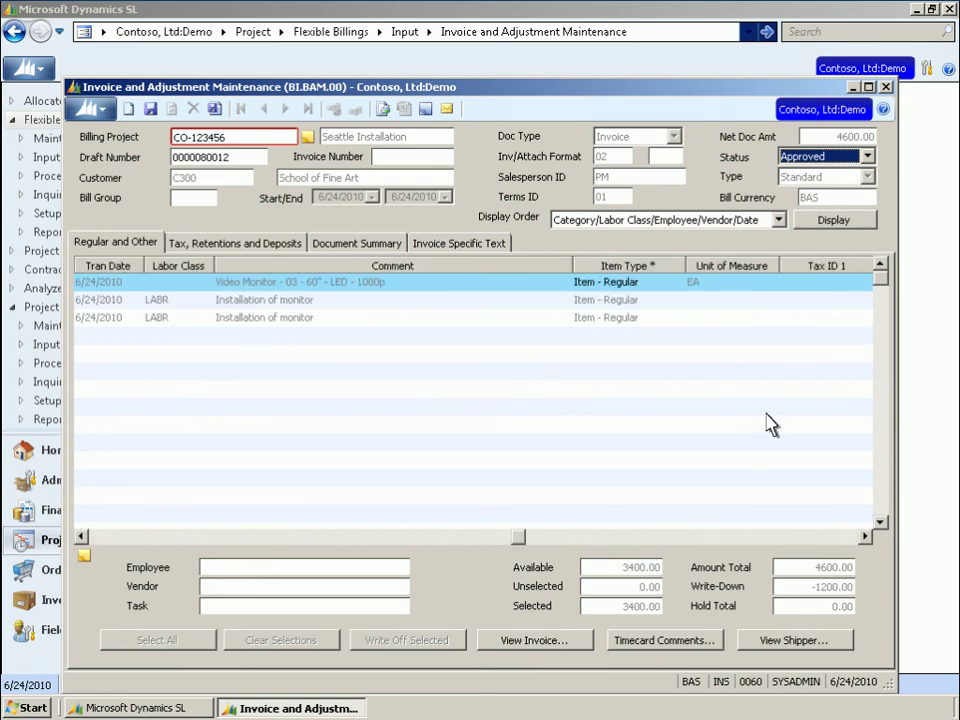
pyautogui.click(886, 88)
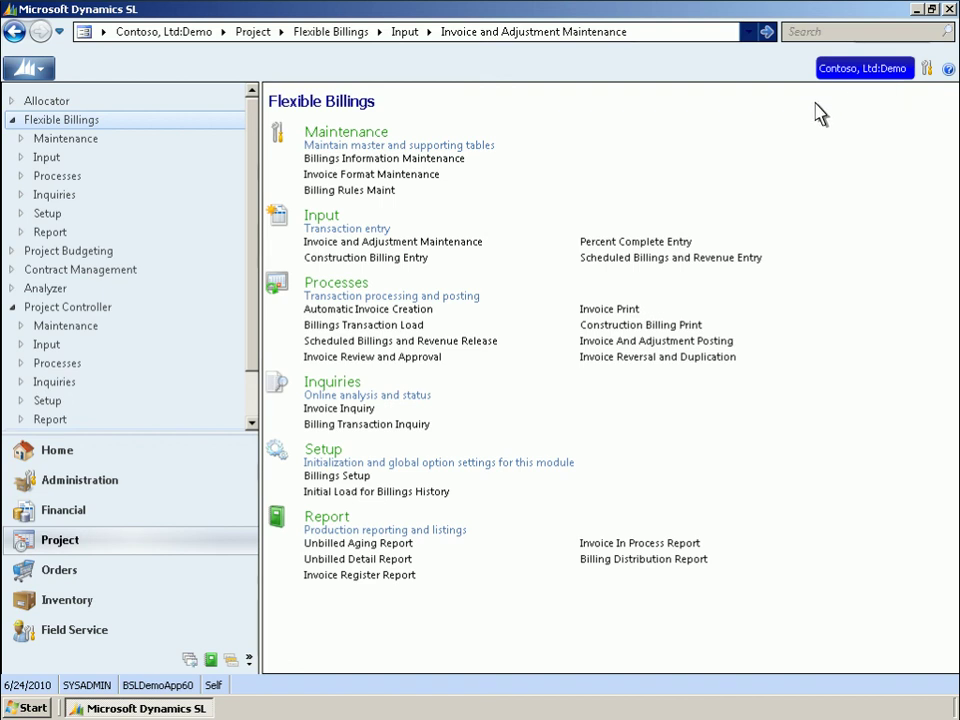
pyautogui.click(628, 310)
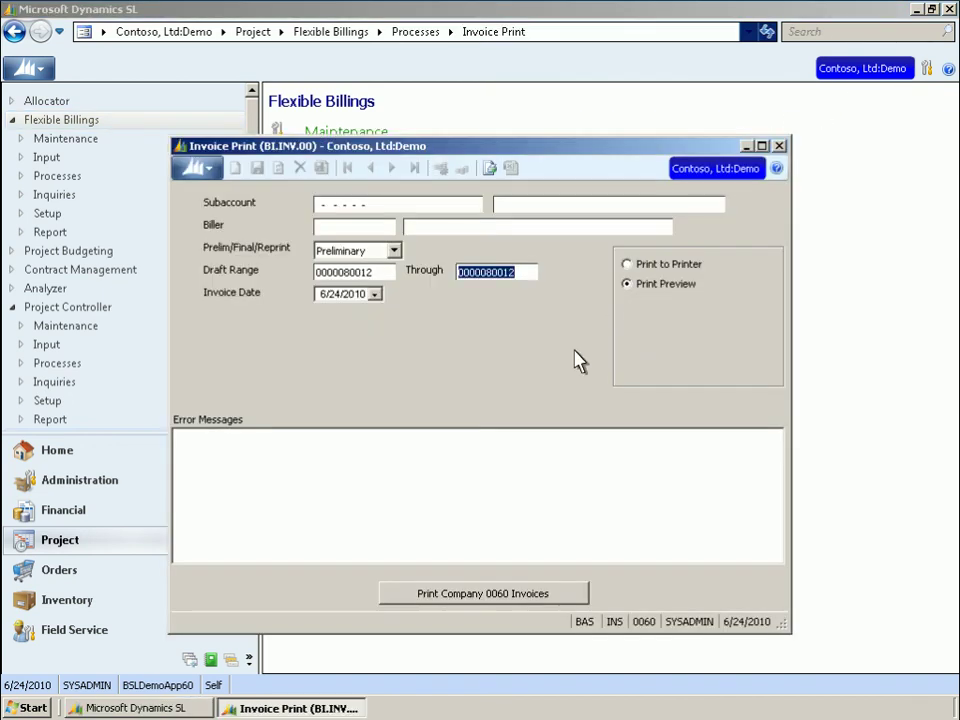
pyautogui.click(491, 596)
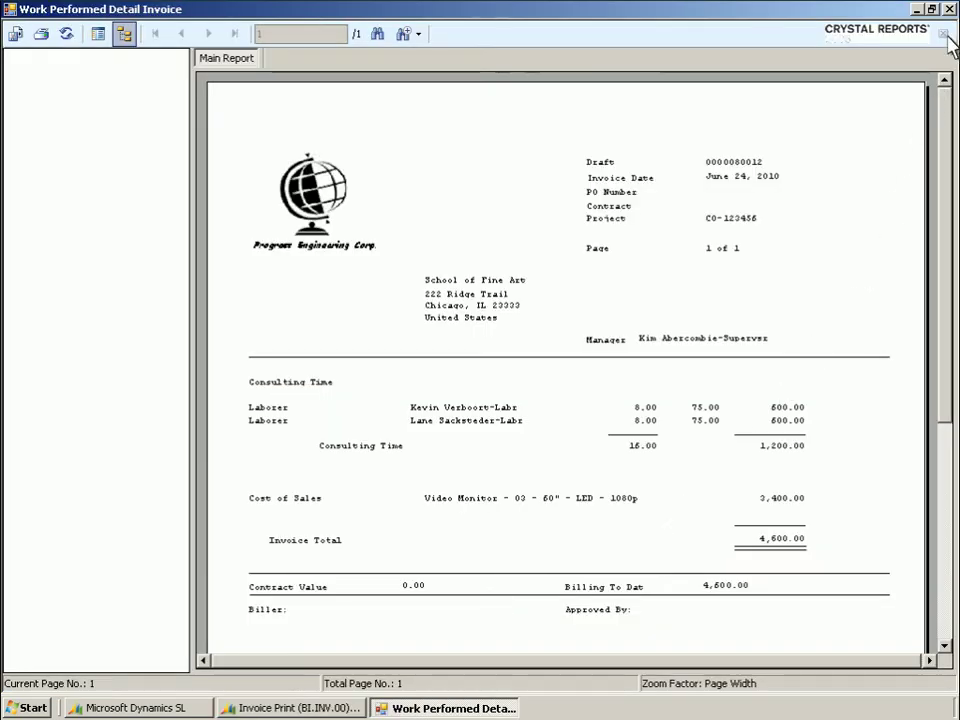